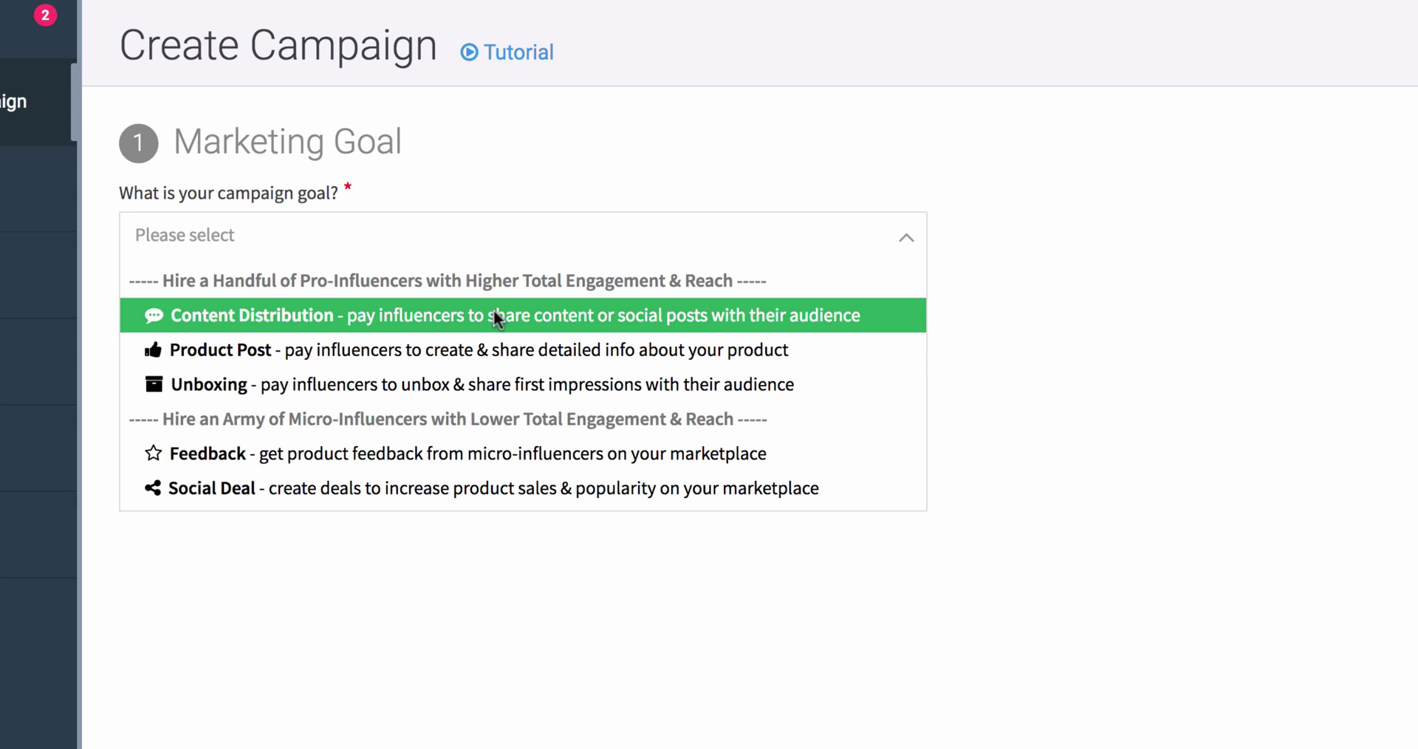
Set the campaign goal to Content Distribution with a budget of $175 - $300 per influencer
click(494, 314)
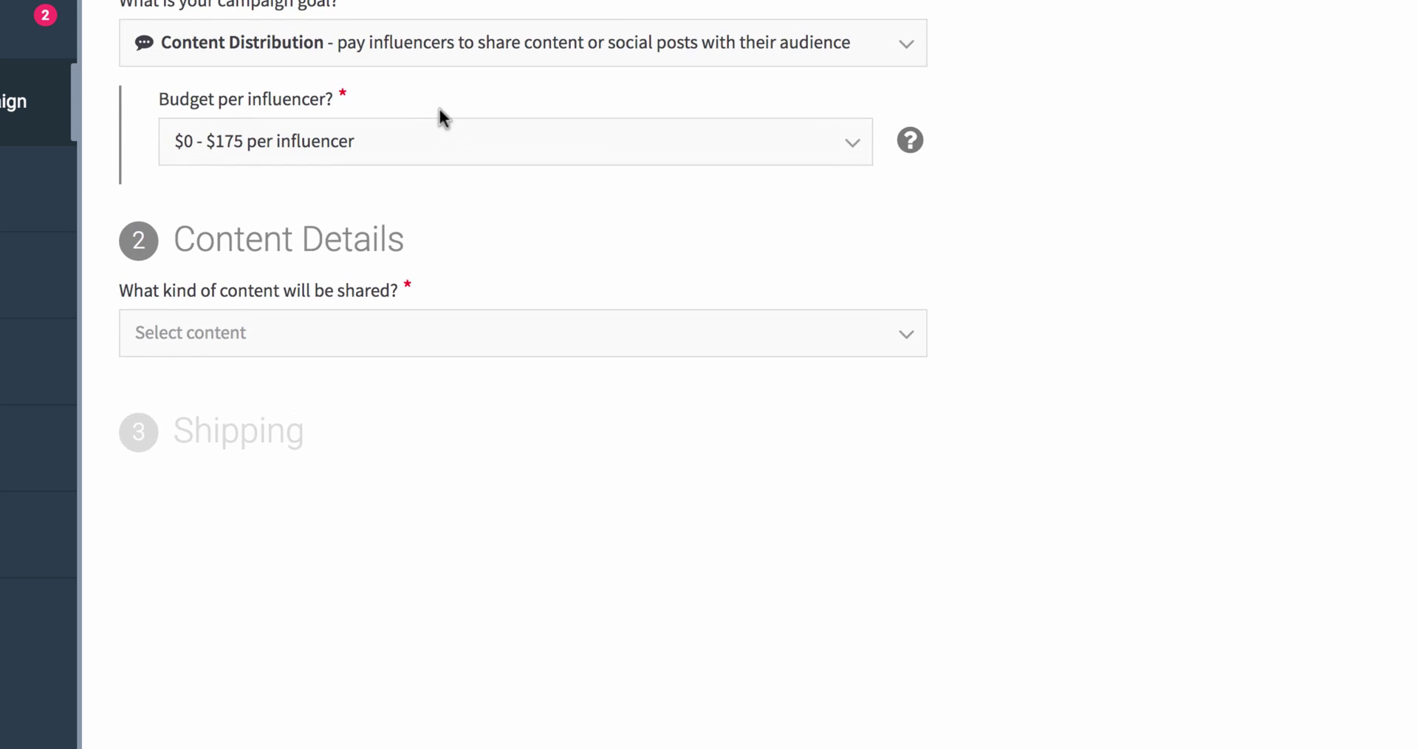
click(396, 208)
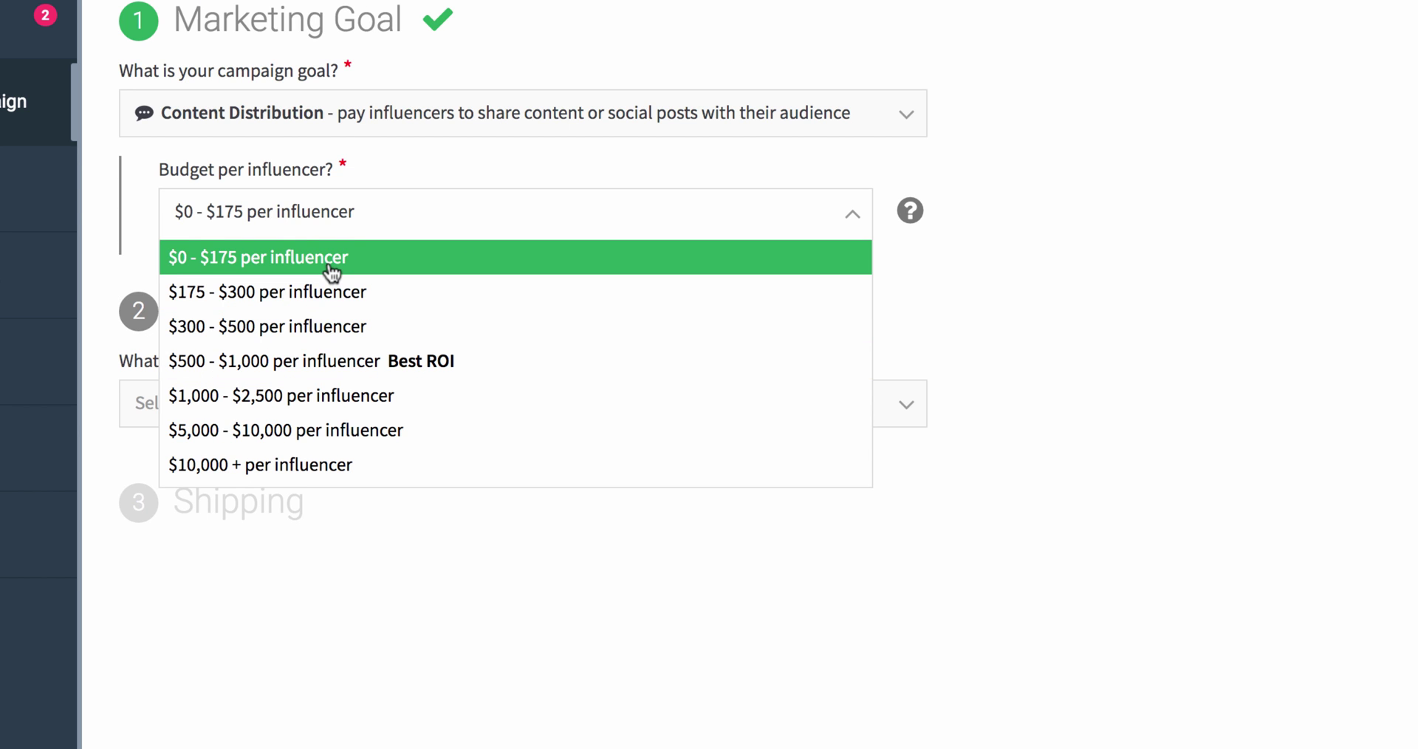
click(319, 295)
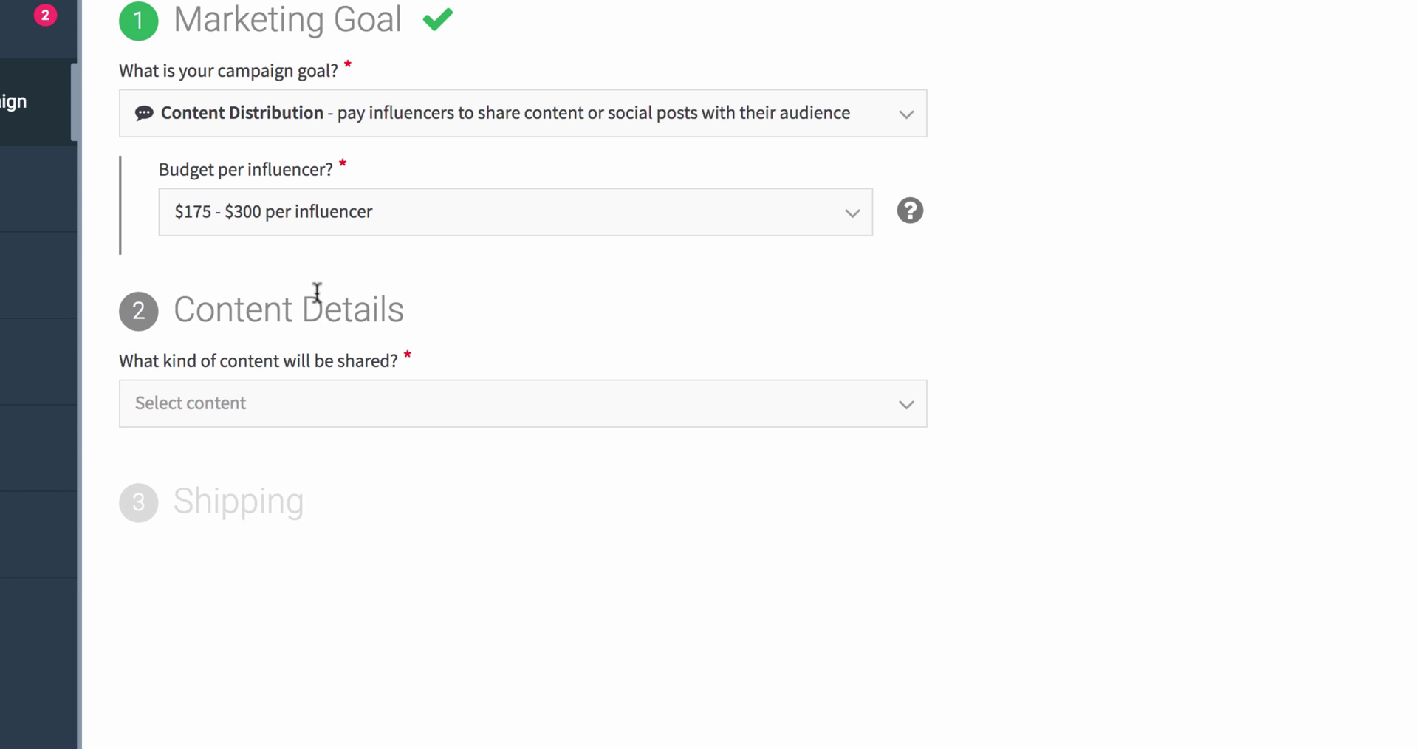
Start new content details for the campaign and add Twitter to the selected social channels
scroll(317, 293, down, 4)
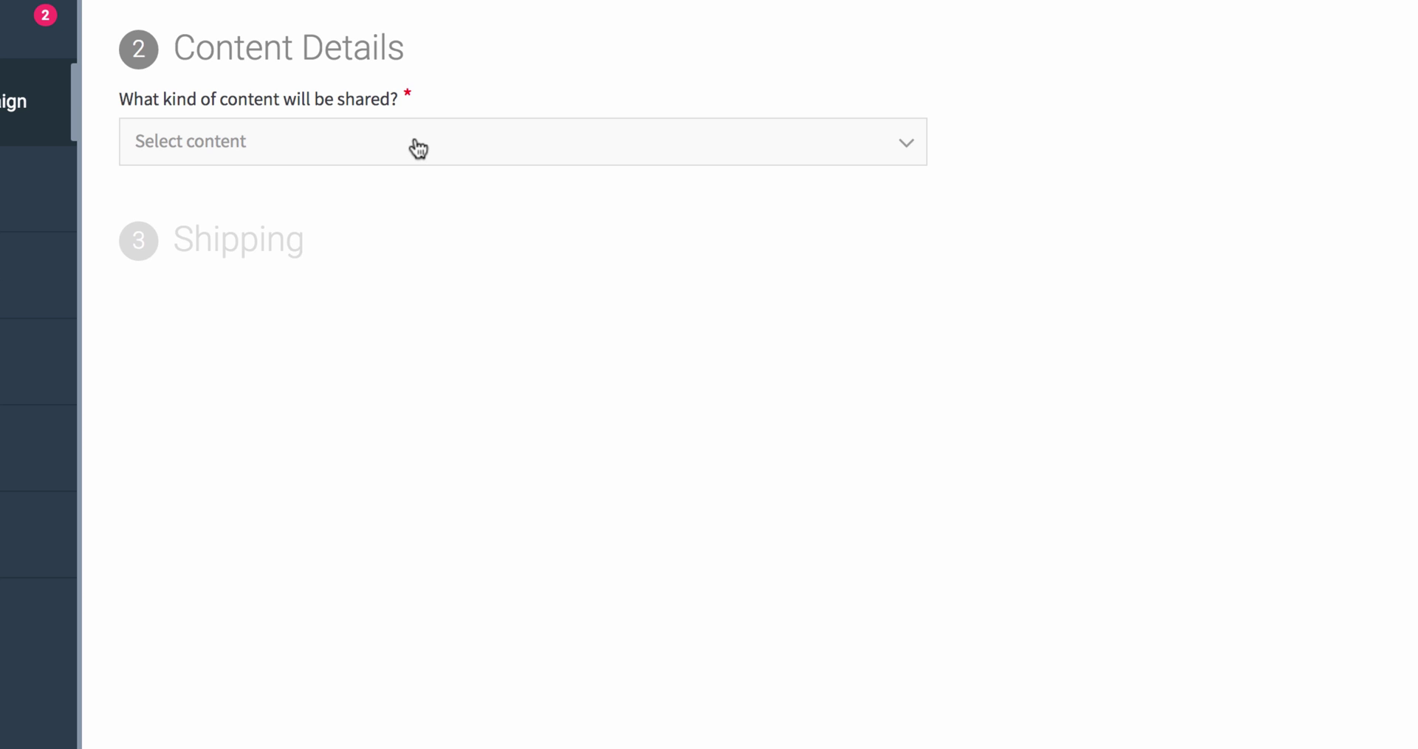
click(415, 138)
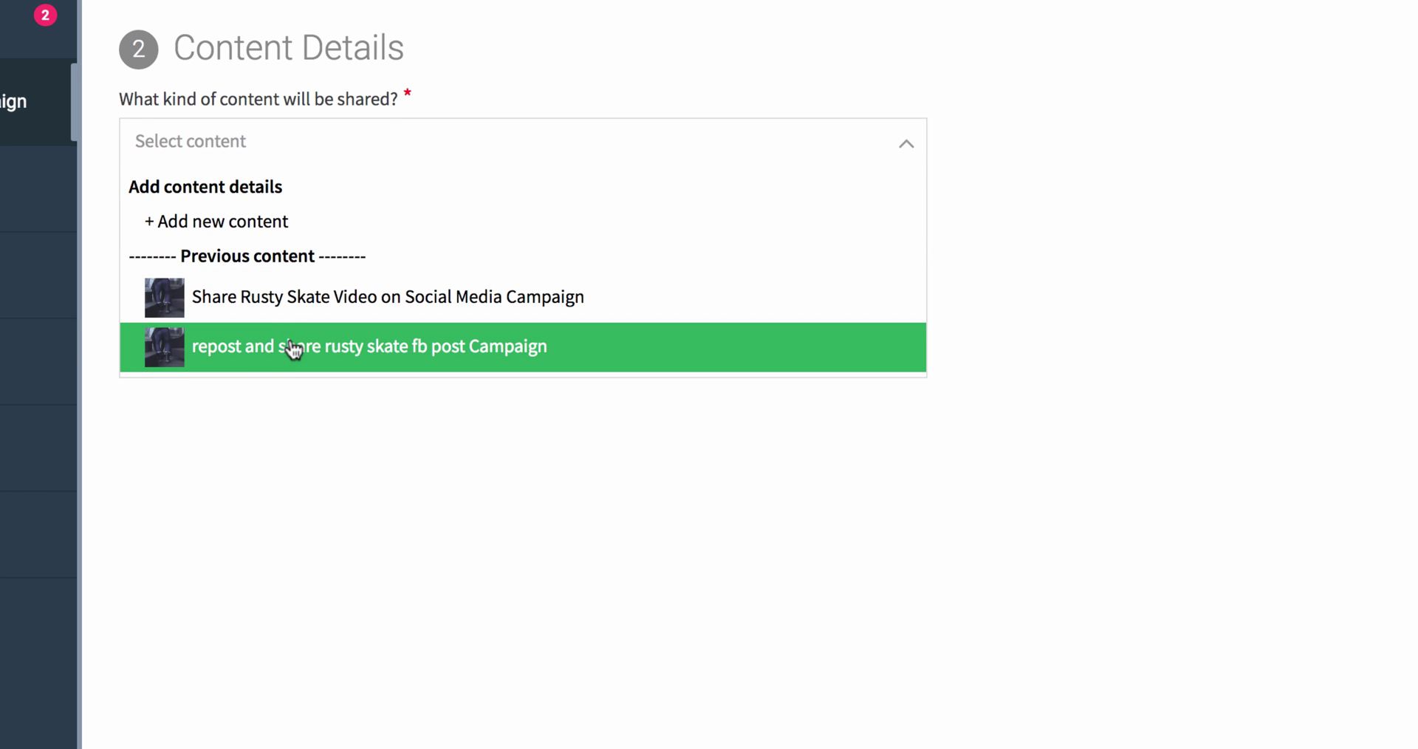
click(252, 222)
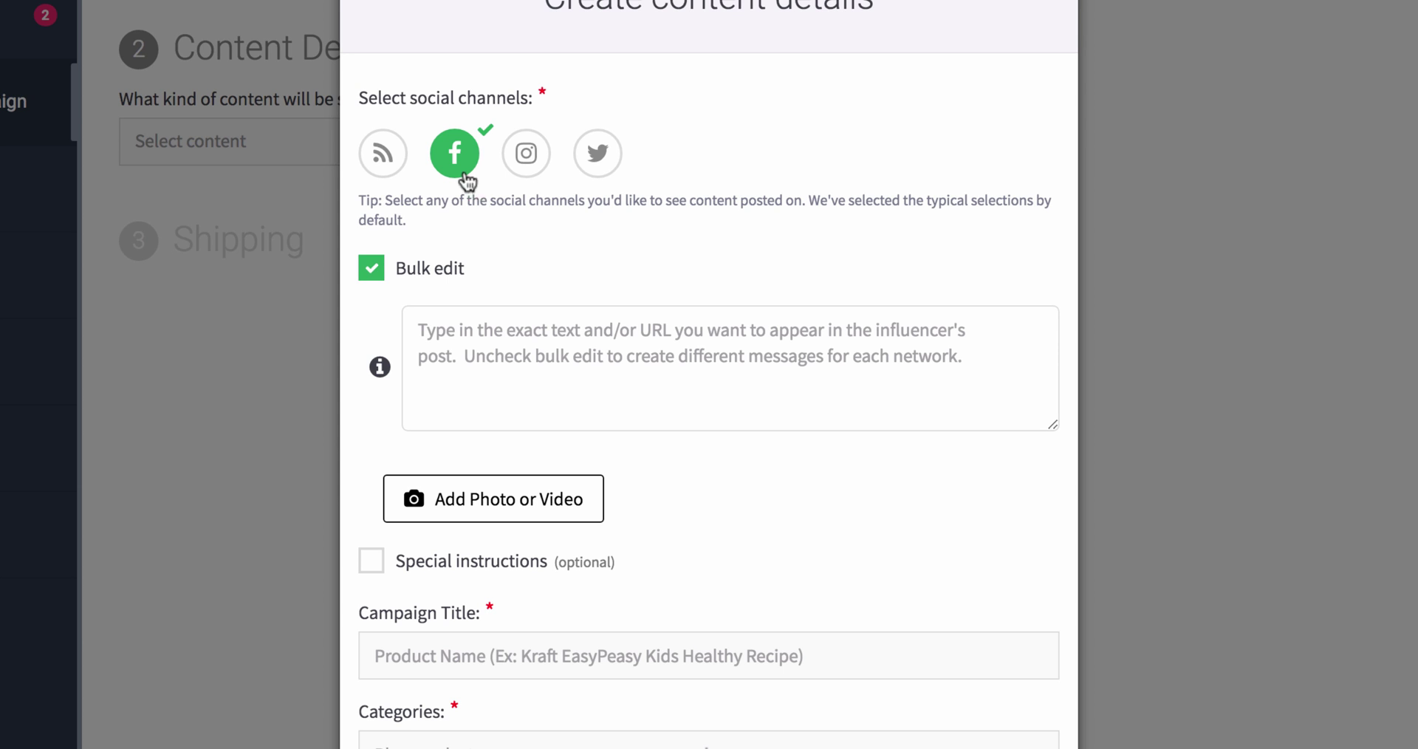
click(618, 161)
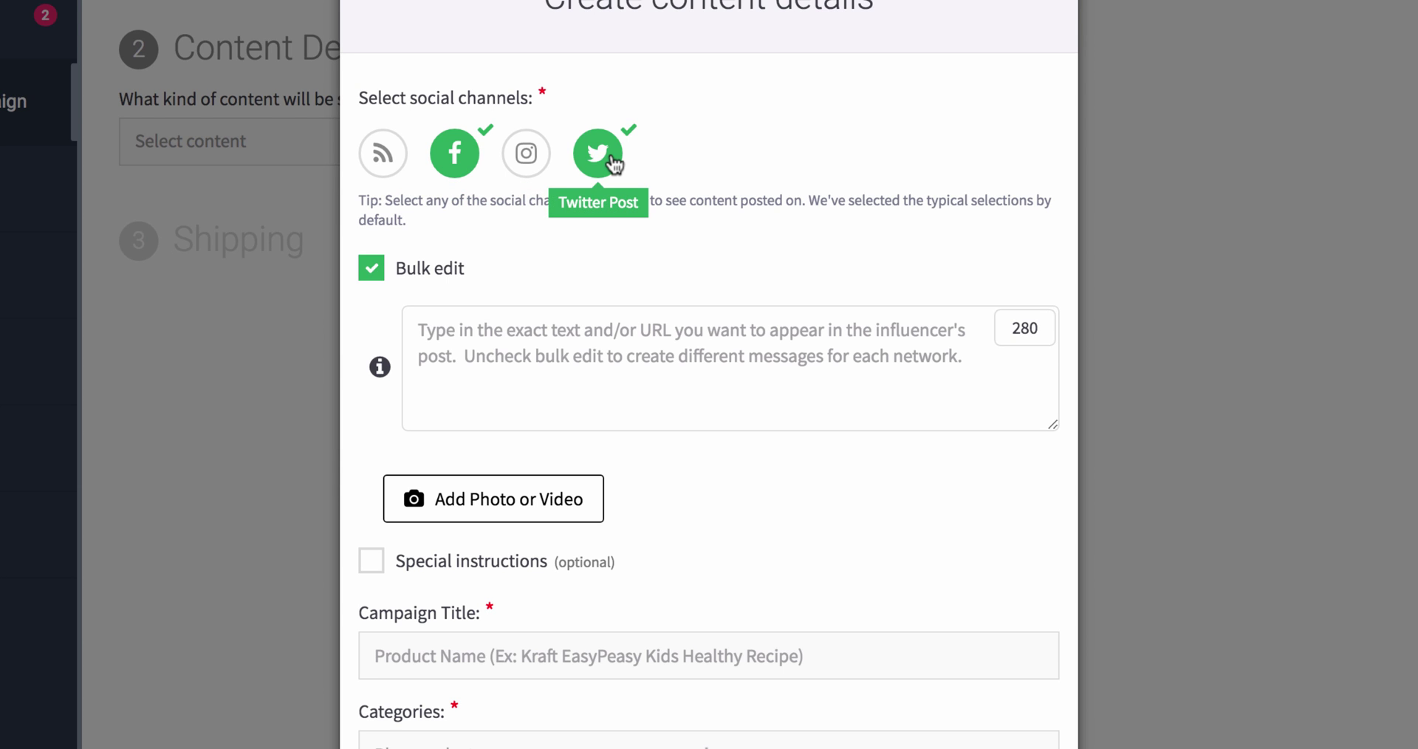
scroll(757, 190, down, 2)
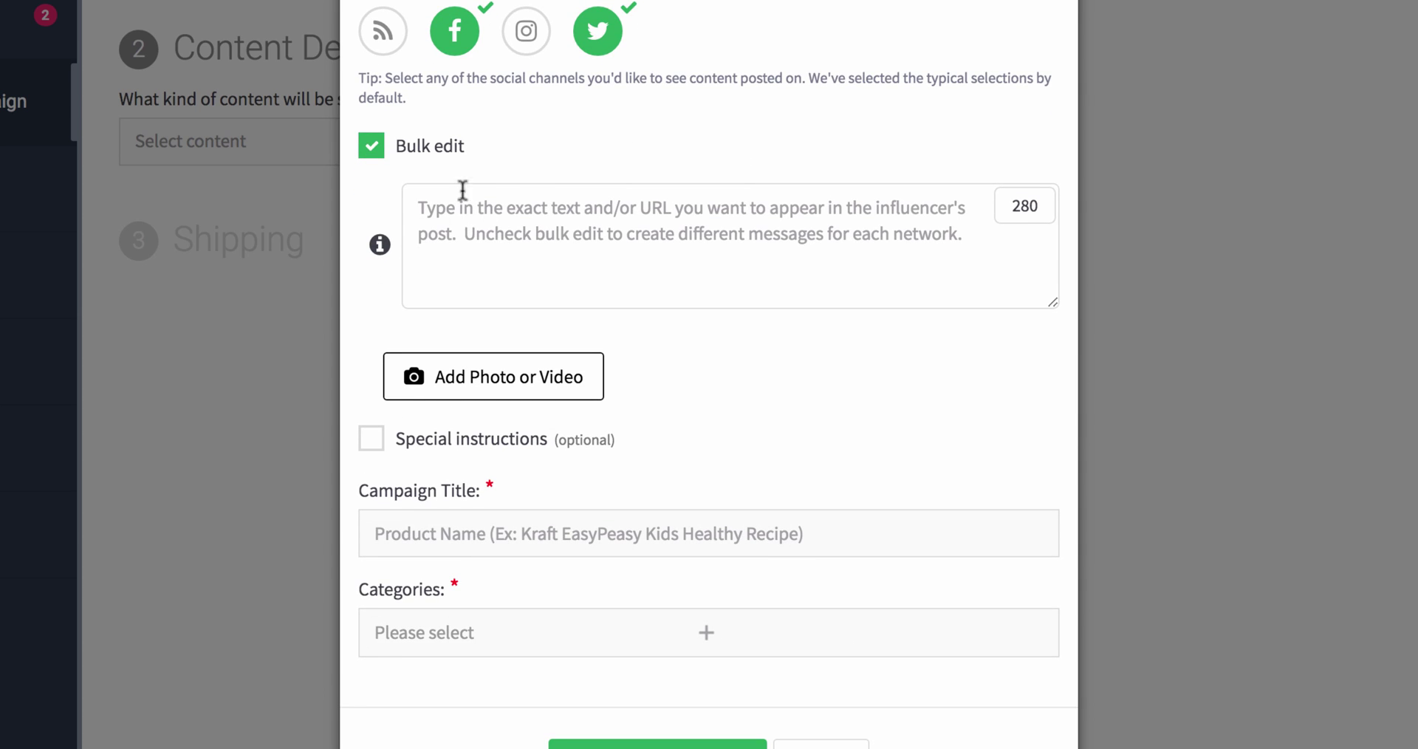
click(373, 147)
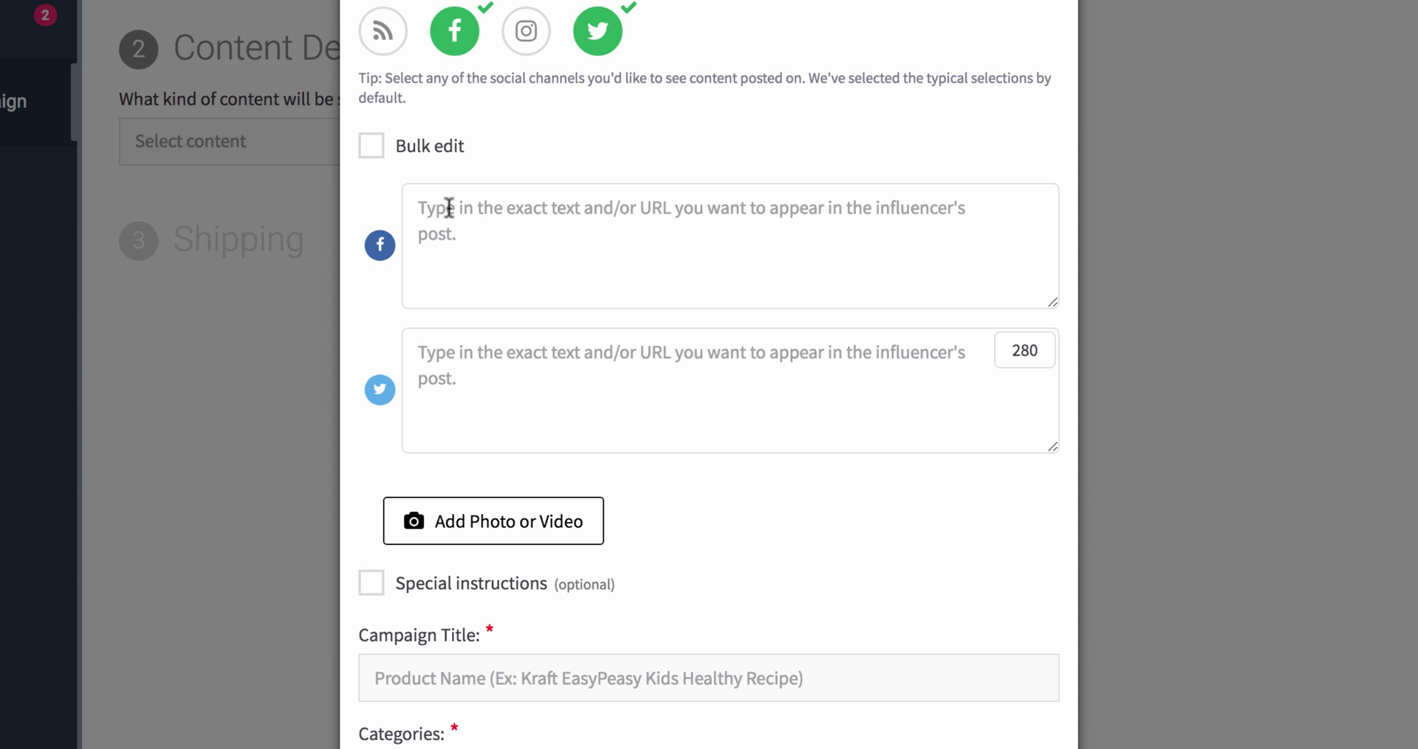
click(449, 208)
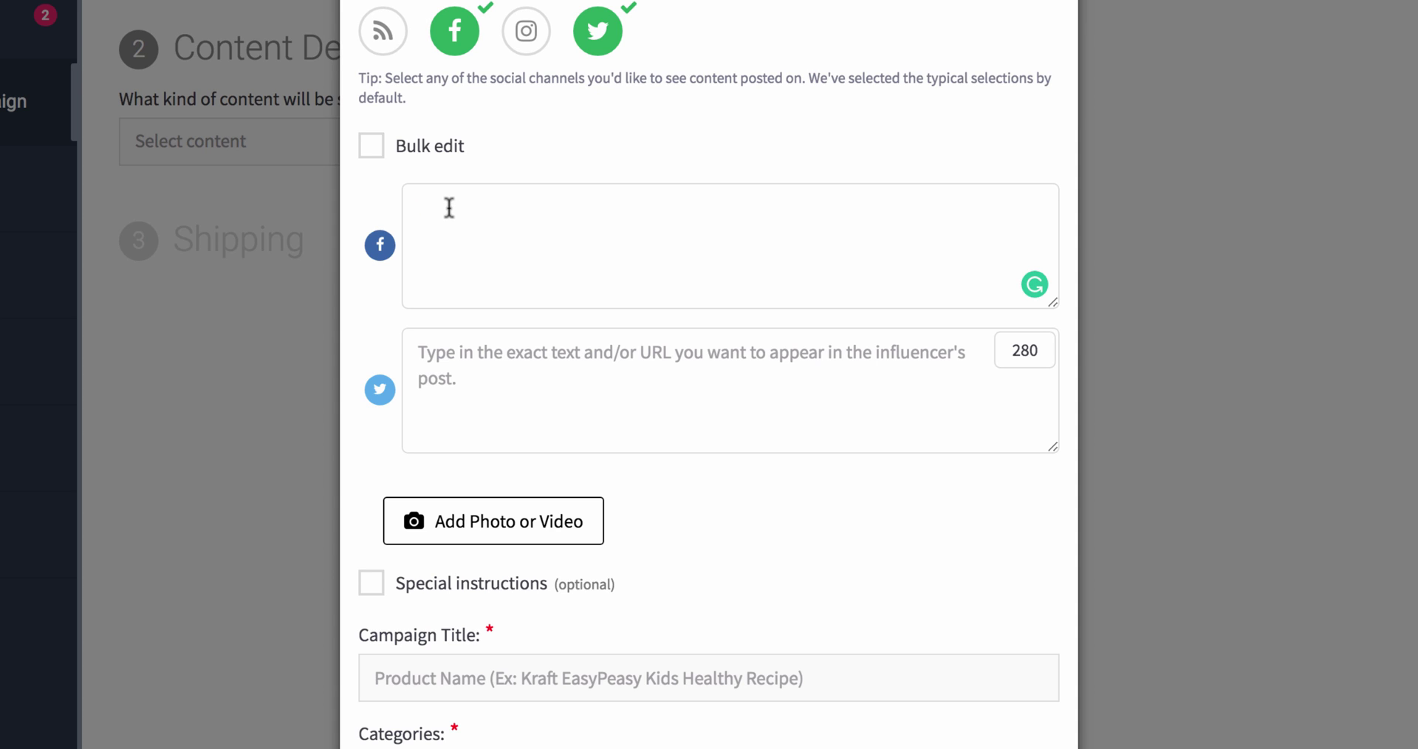
click(490, 362)
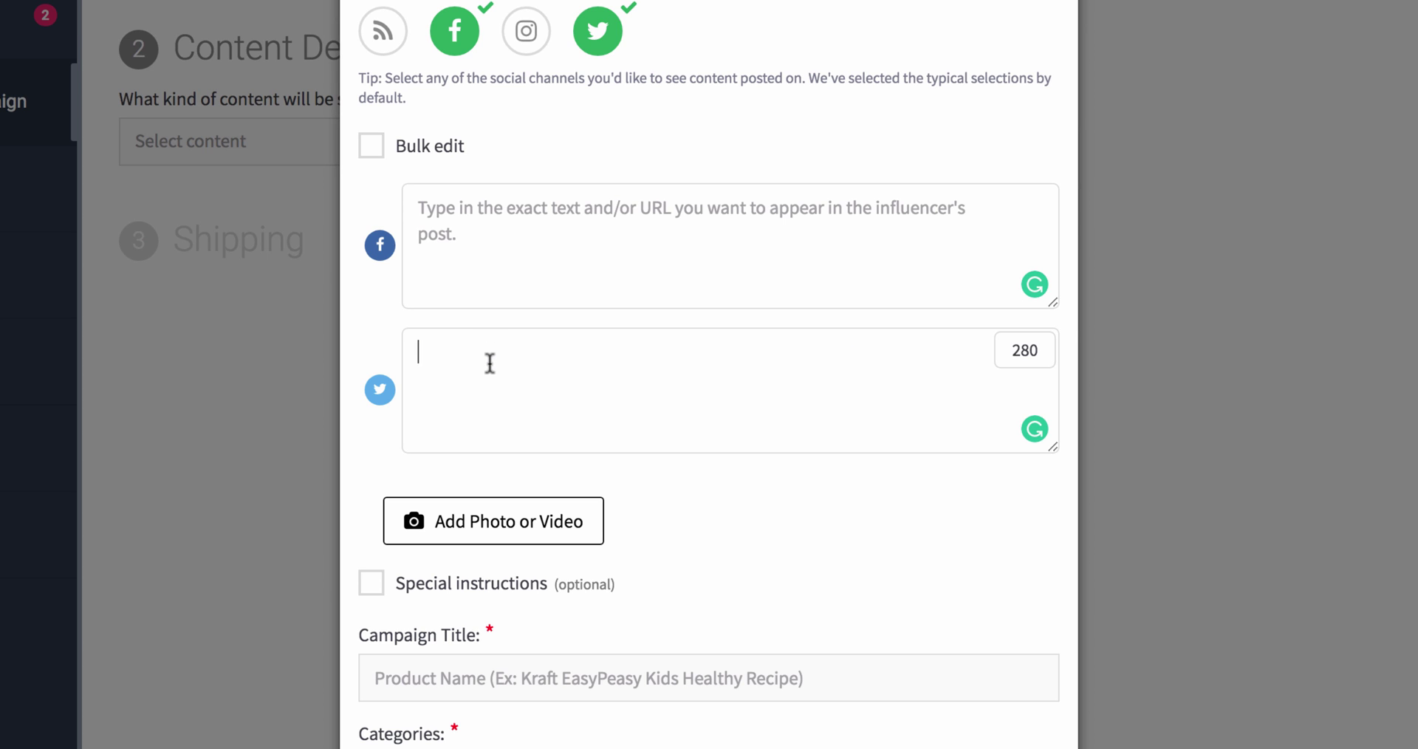
click(503, 246)
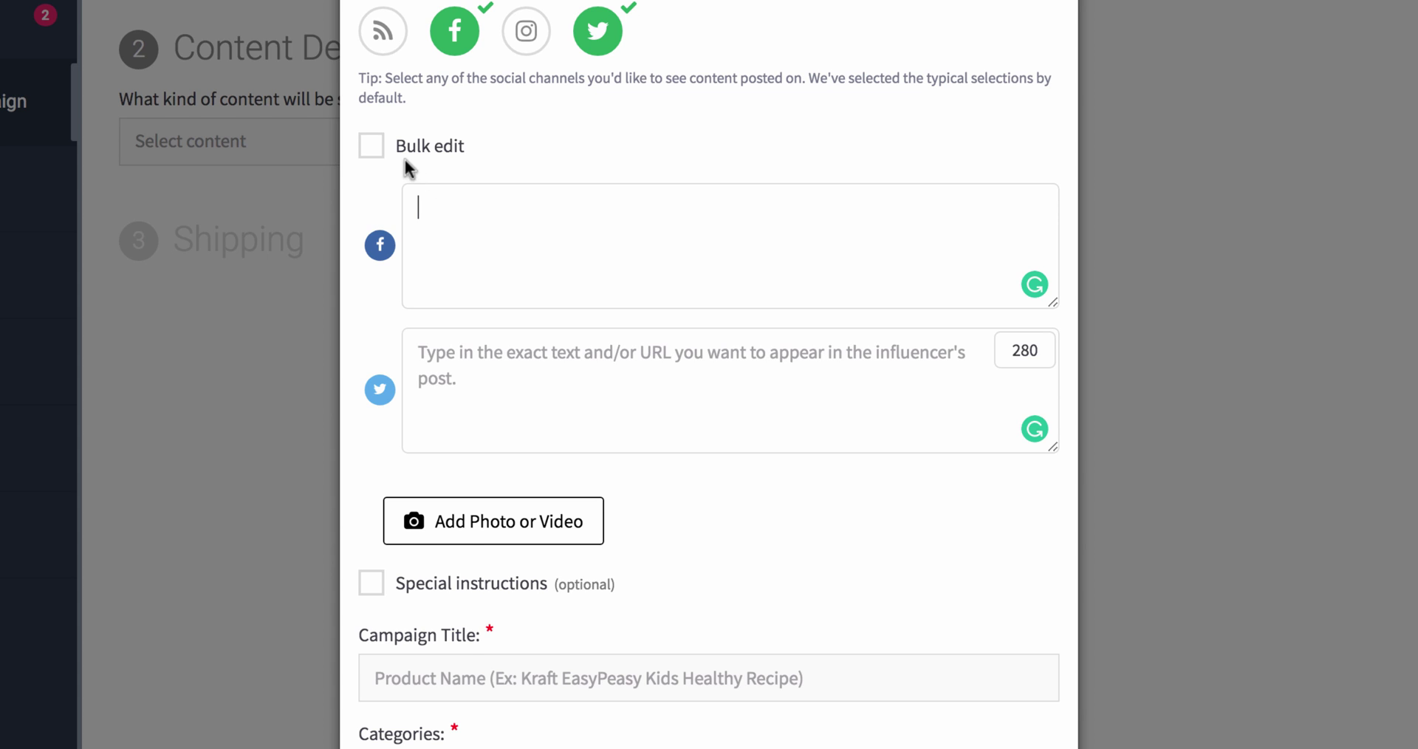
click(373, 151)
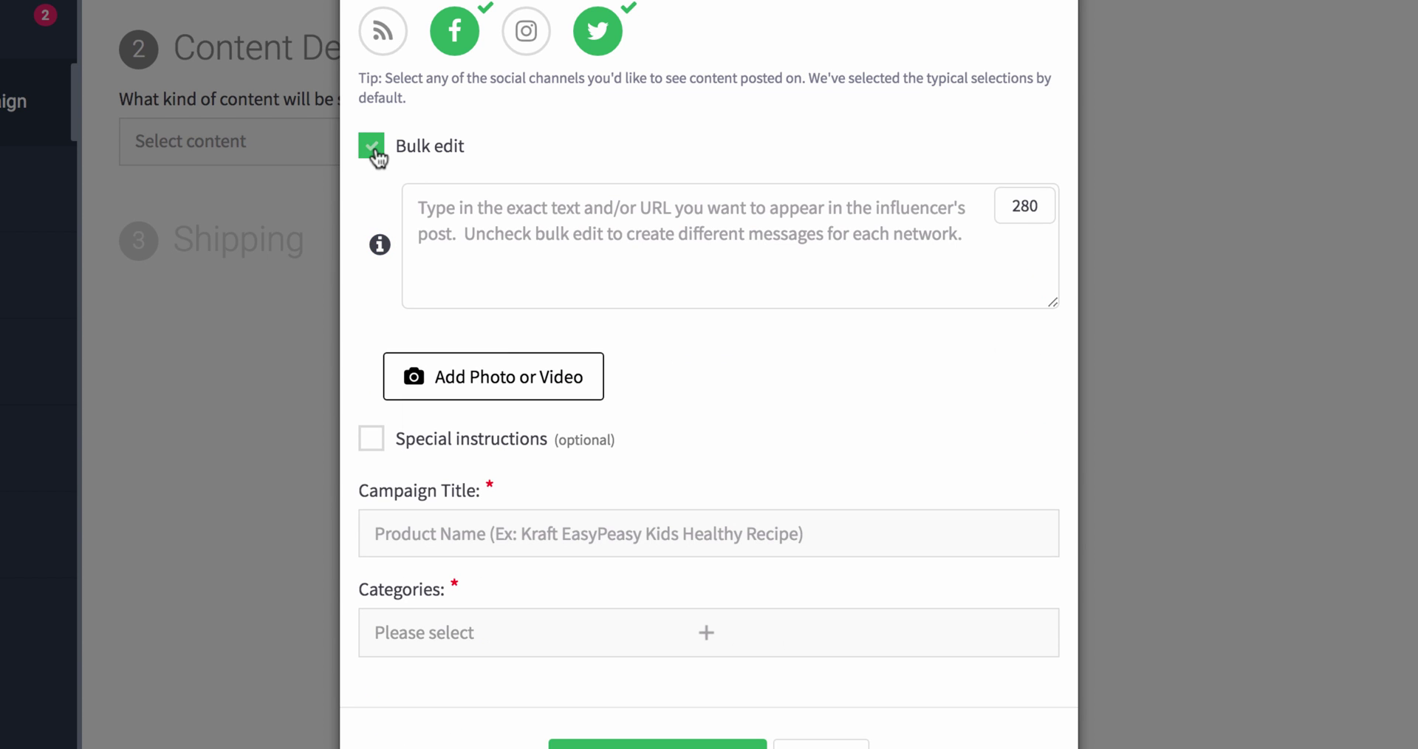
Switch to the Rusty Skate Facebook page, open the pinned Mobile Skate Sharpening video post and copy its URL
click(449, 200)
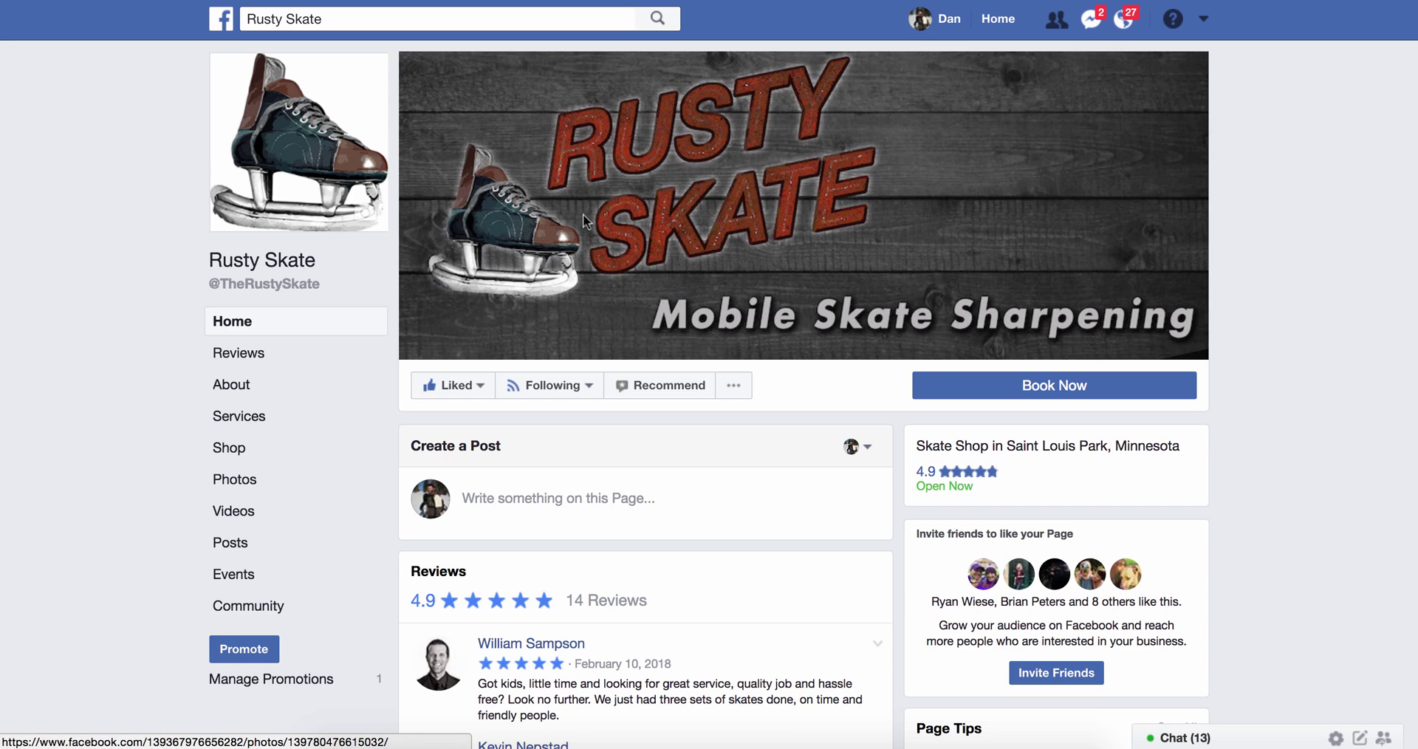
scroll(583, 214, down, 4)
scroll(582, 214, down, 15)
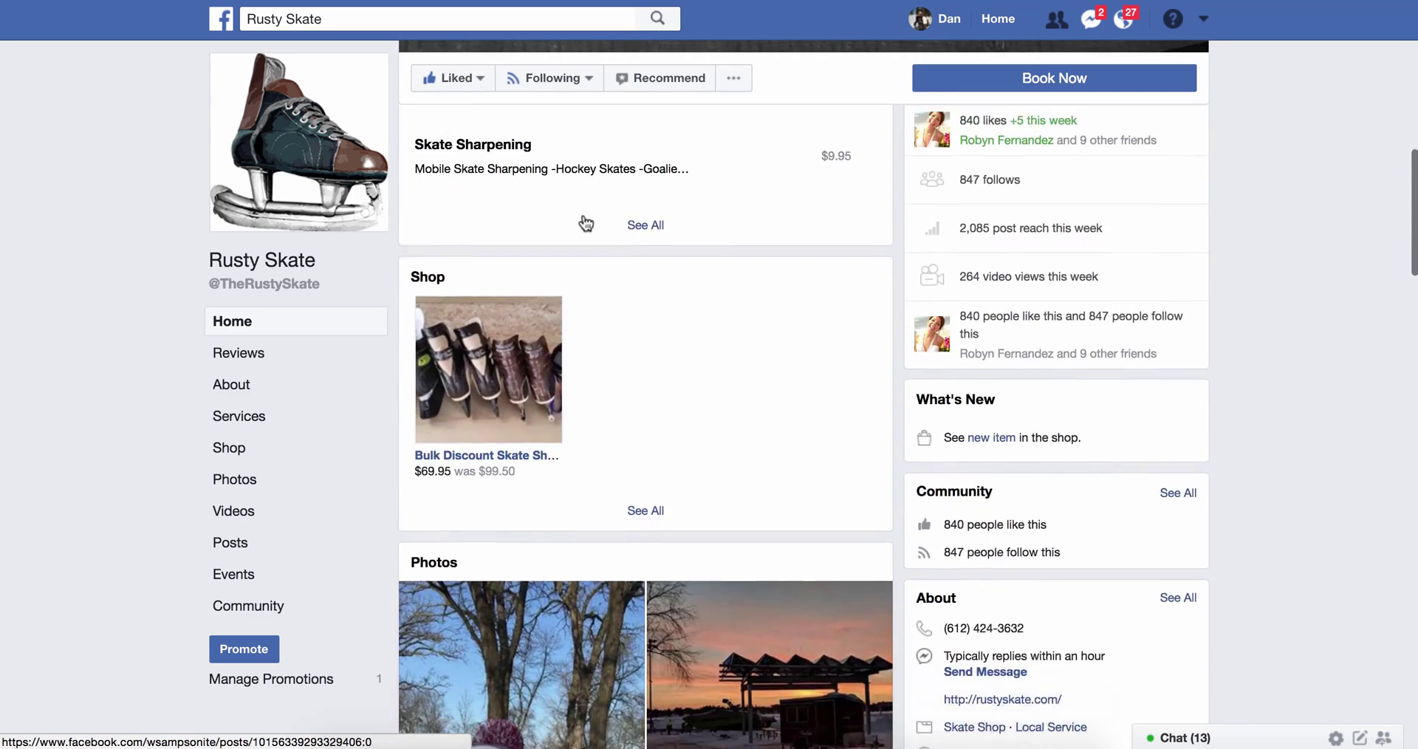
scroll(585, 223, down, 7)
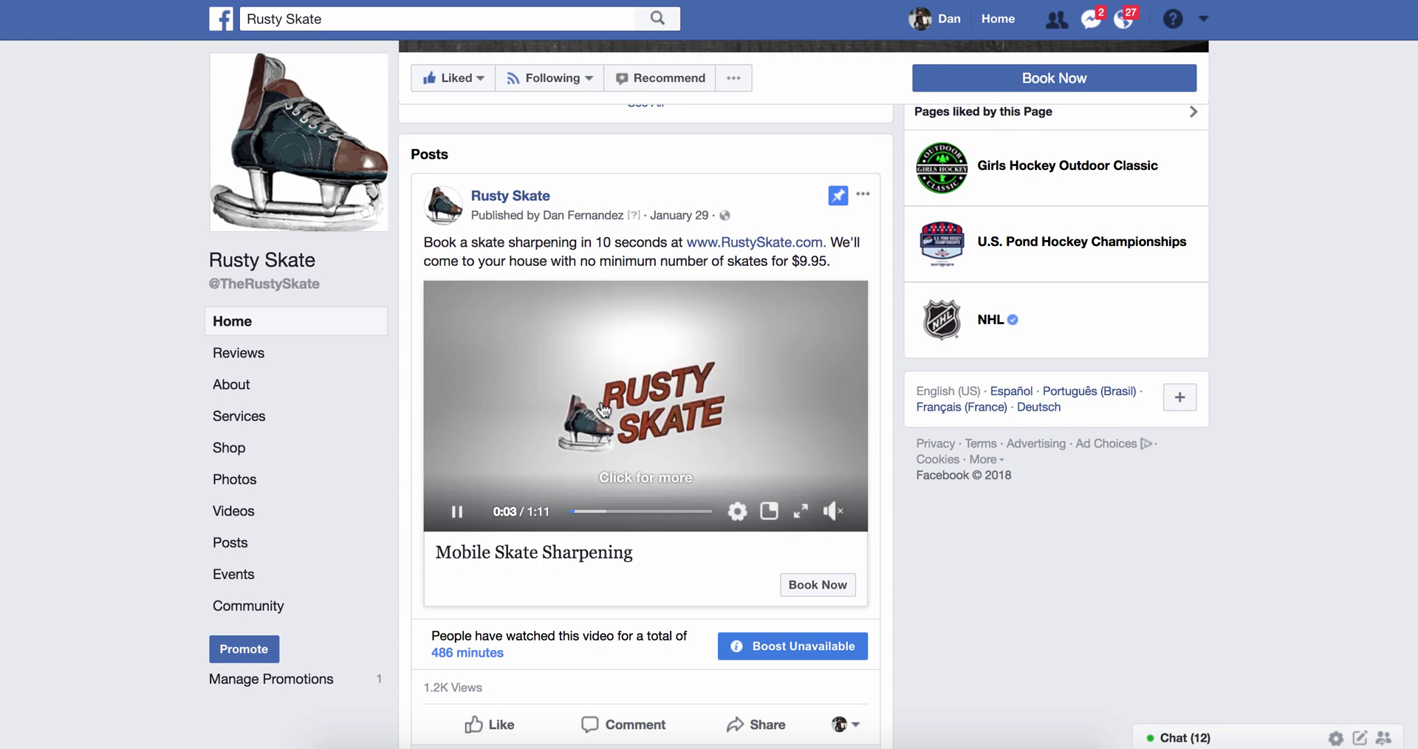
click(680, 216)
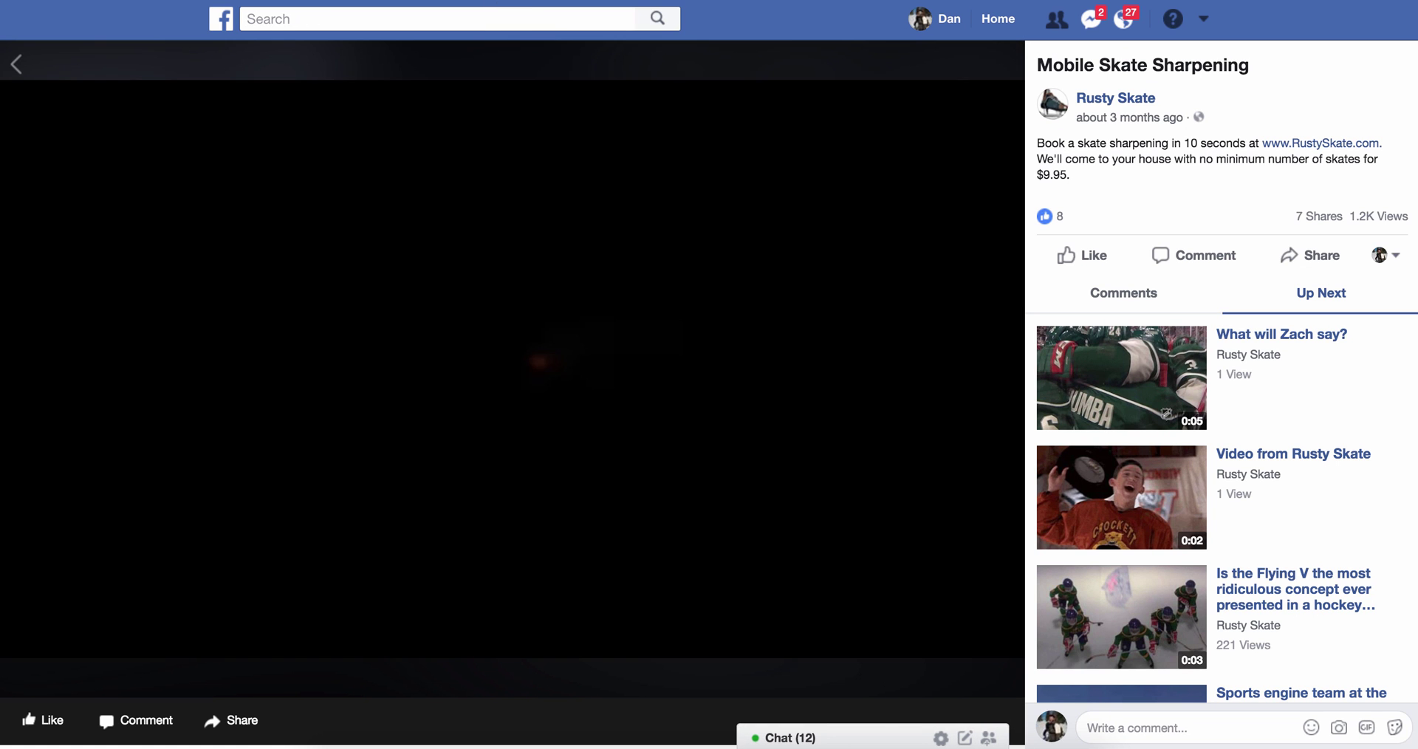
key(super+l)
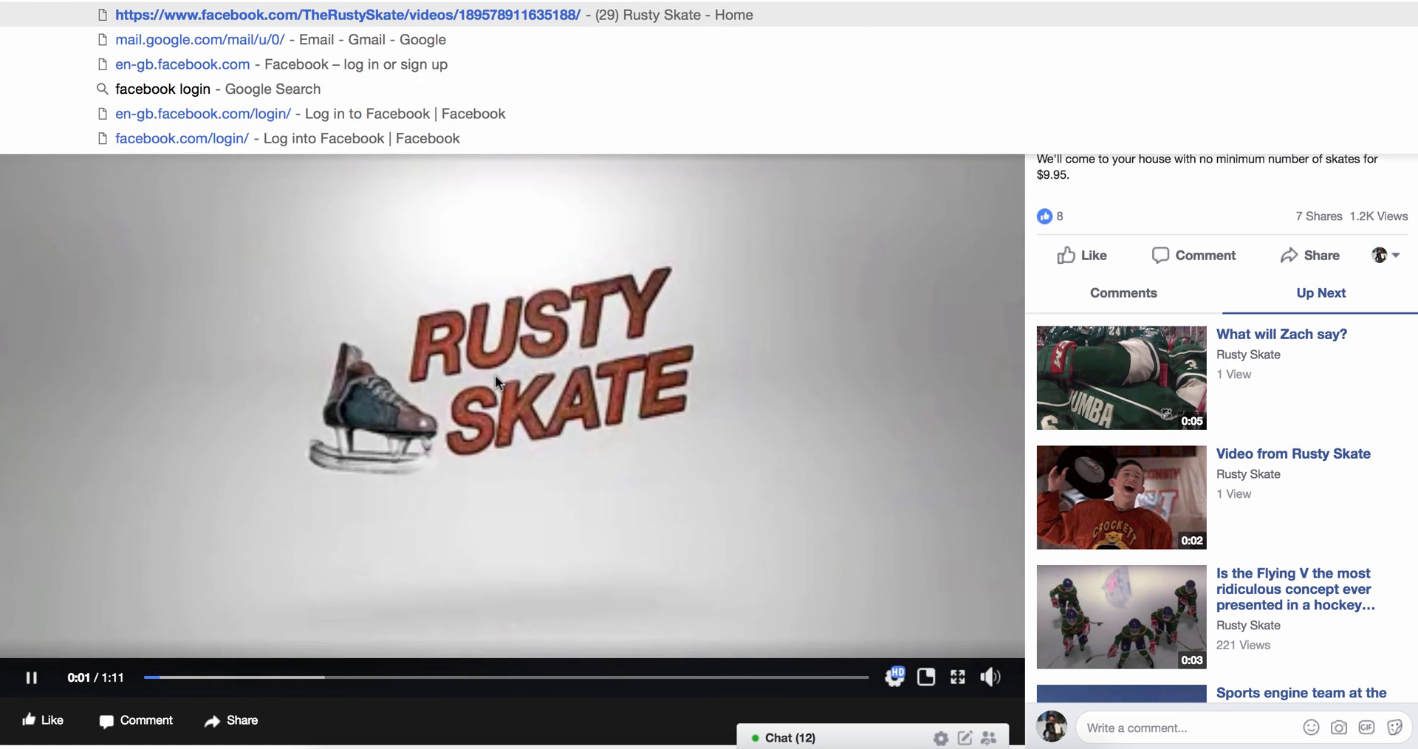
Return to Tomoson and write the bulk post text "Hey check out this cool new skate sharpening business" with the copied video link and #hockey
click(282, 87)
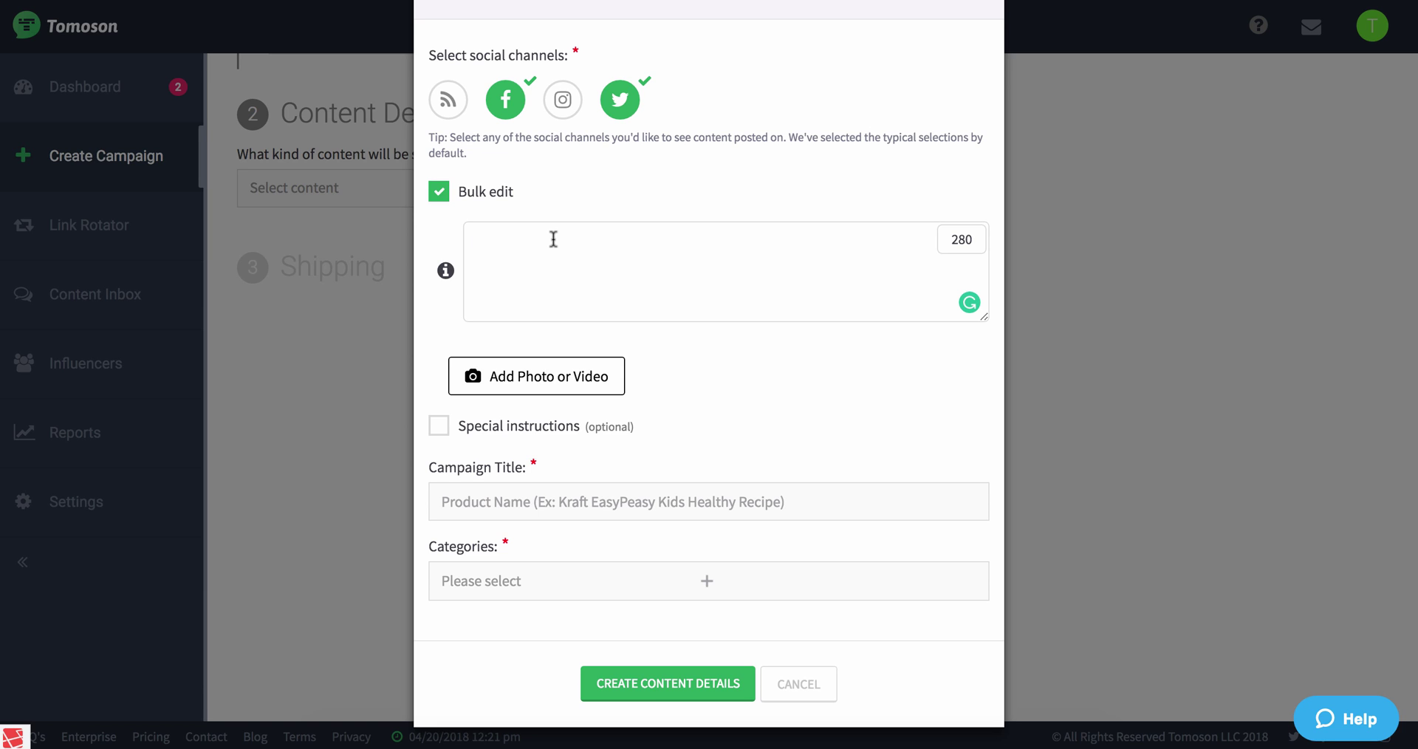
text(Hey checkout this coo)
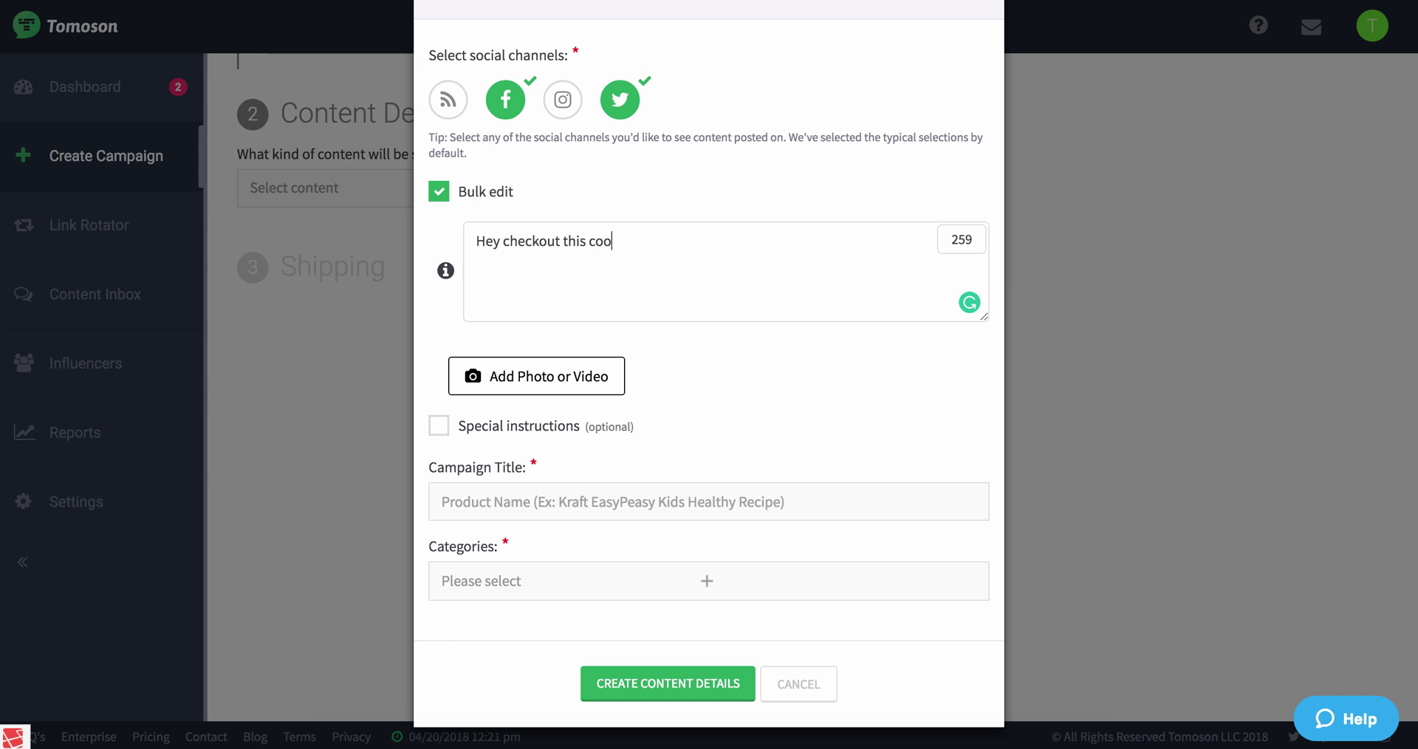
text(l new skate sharpen)
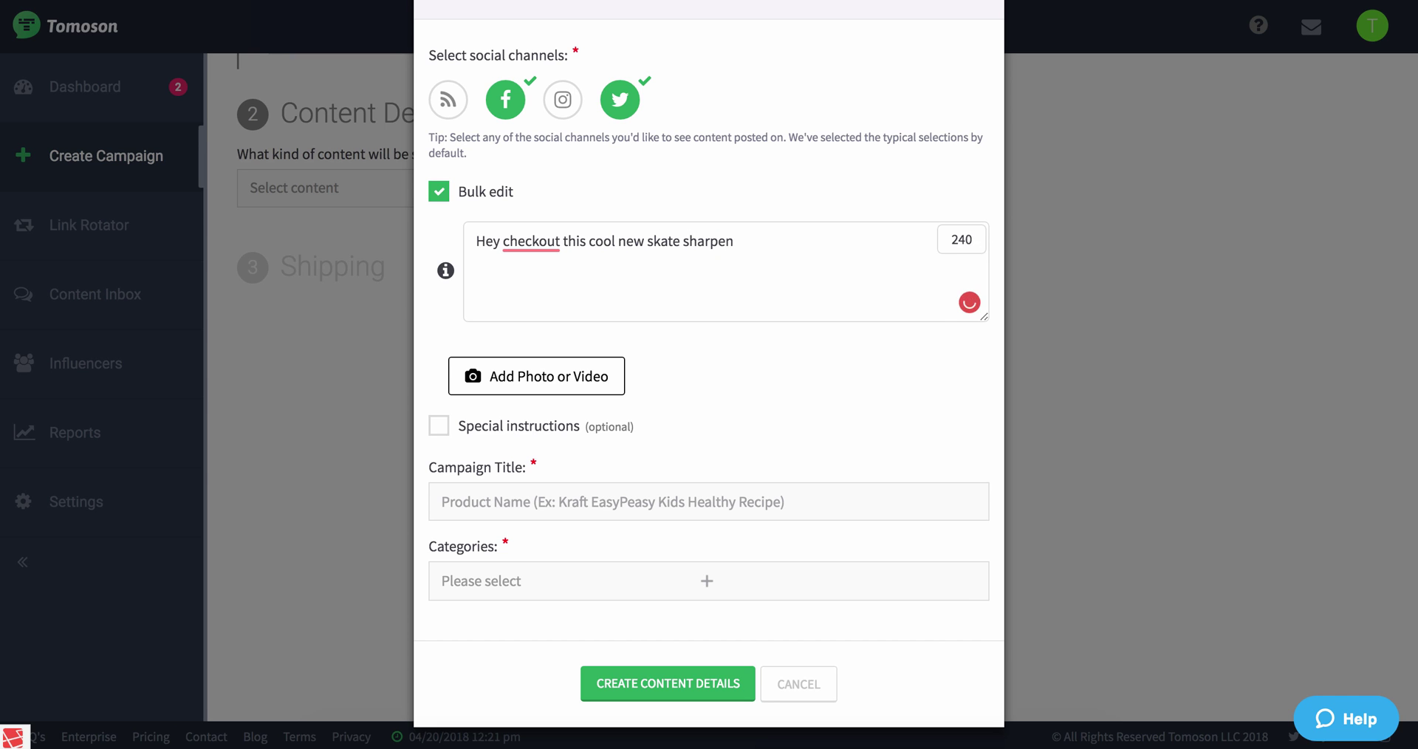
text(ing business)
key(ctrl+v)
text(#hockey)
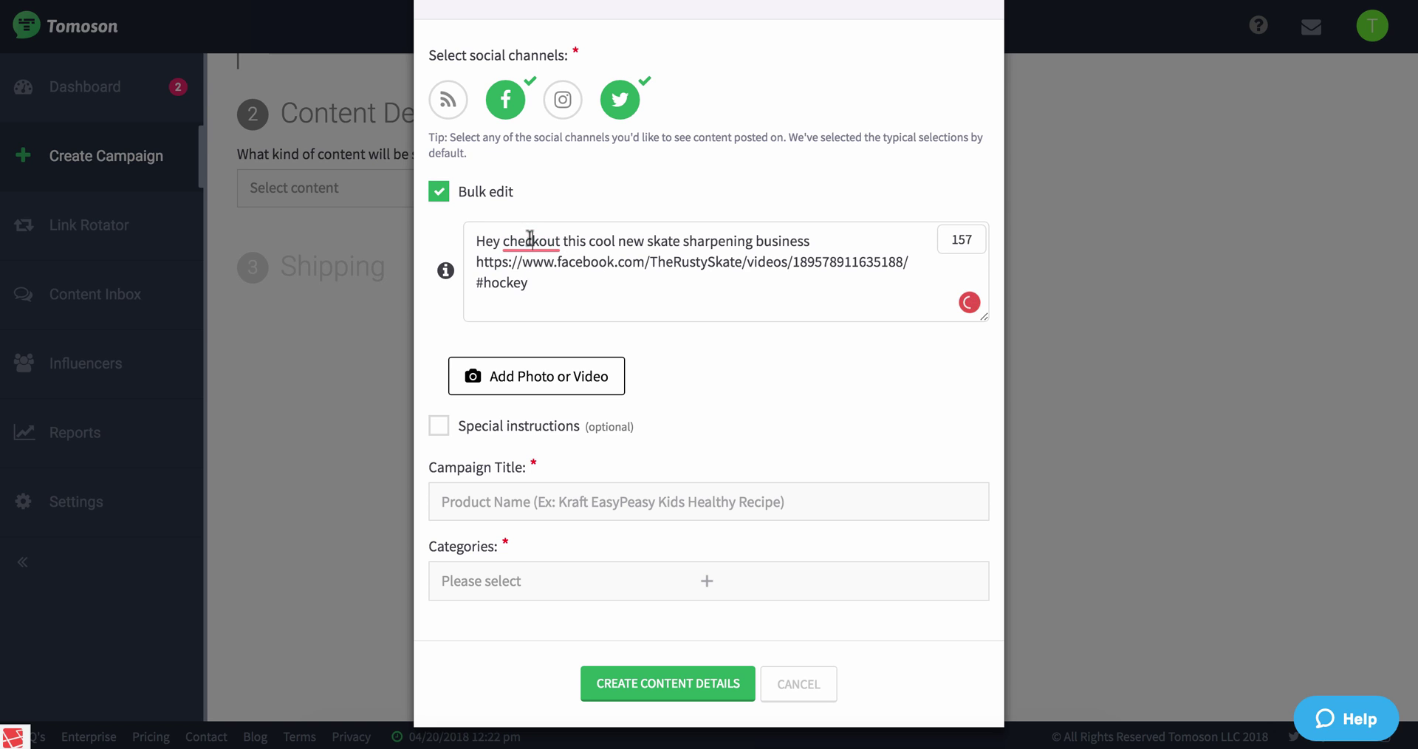
mouse_move(538, 241)
click(546, 303)
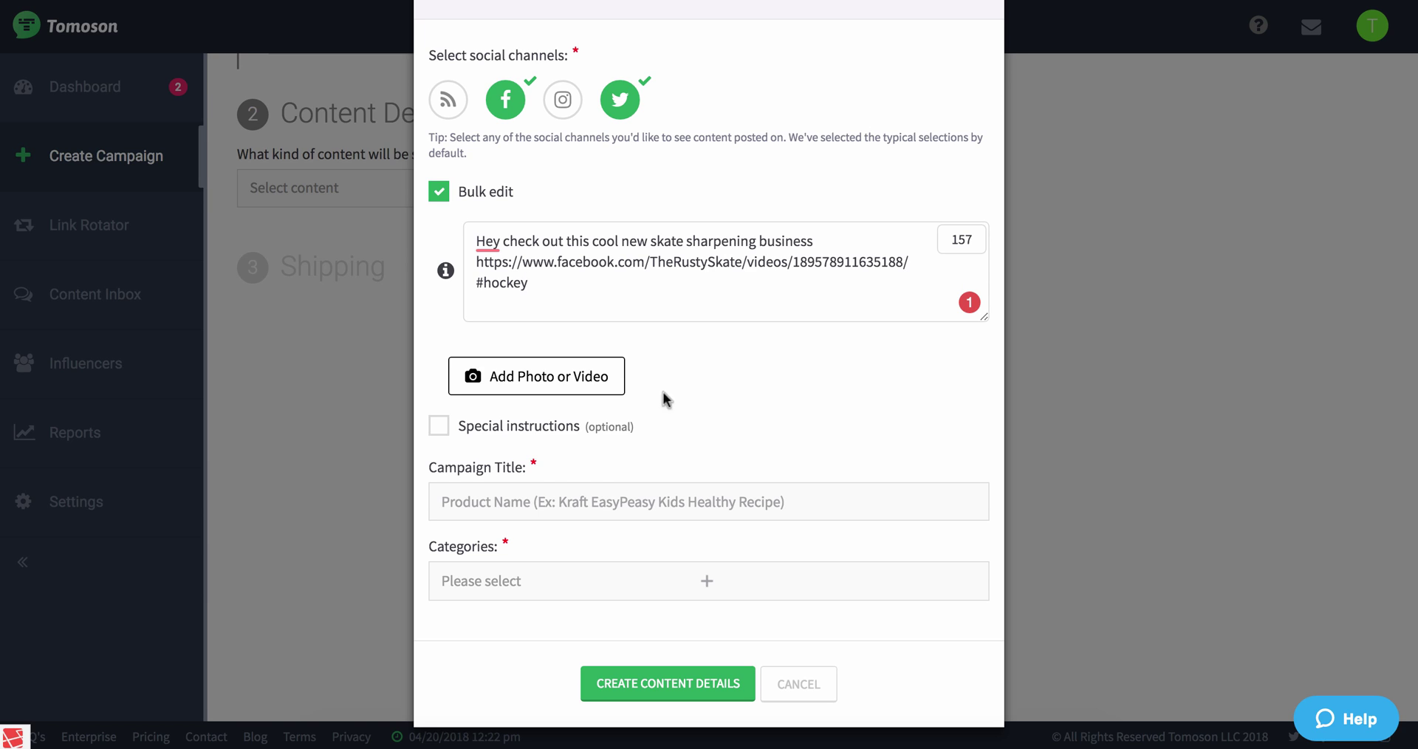
click(566, 492)
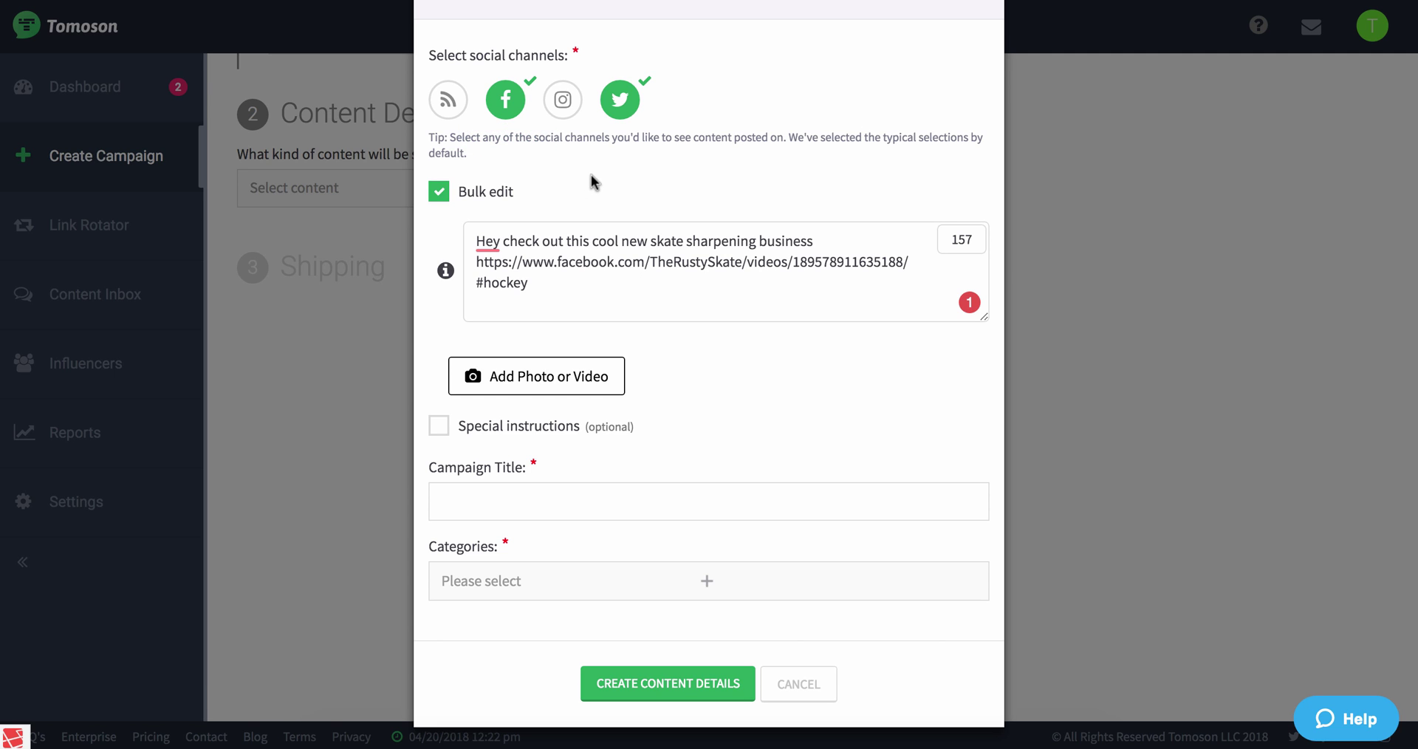
click(439, 426)
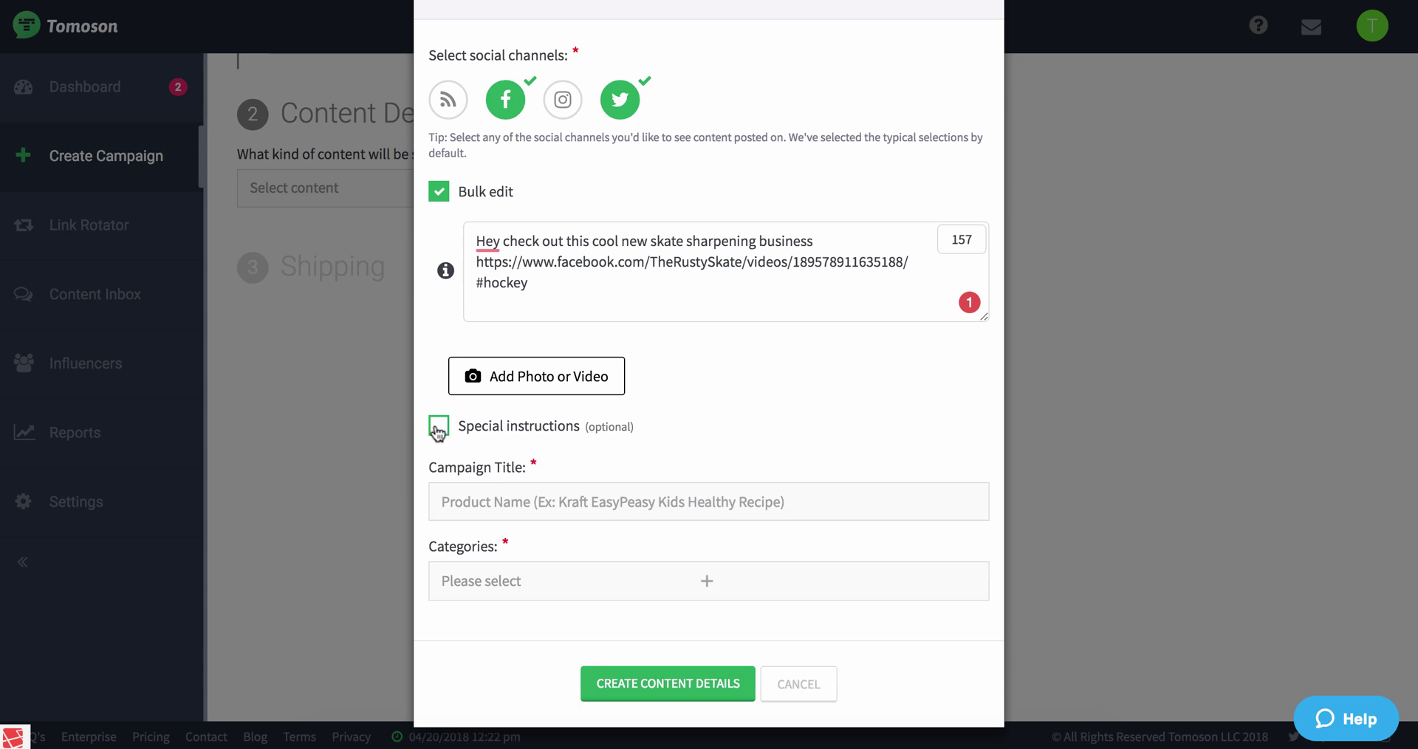
click(539, 468)
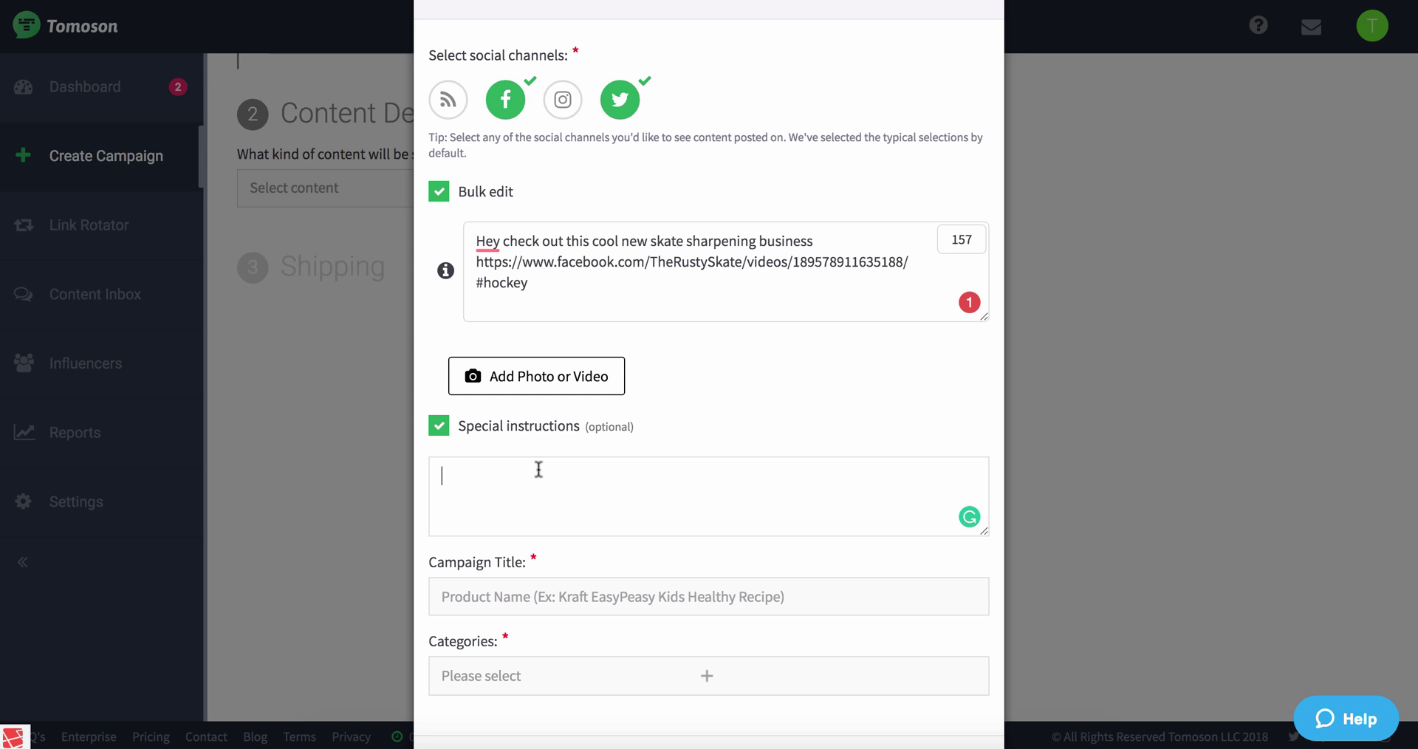
click(441, 430)
Enter "Social post about mobile skate sharpening" as the campaign title
click(547, 501)
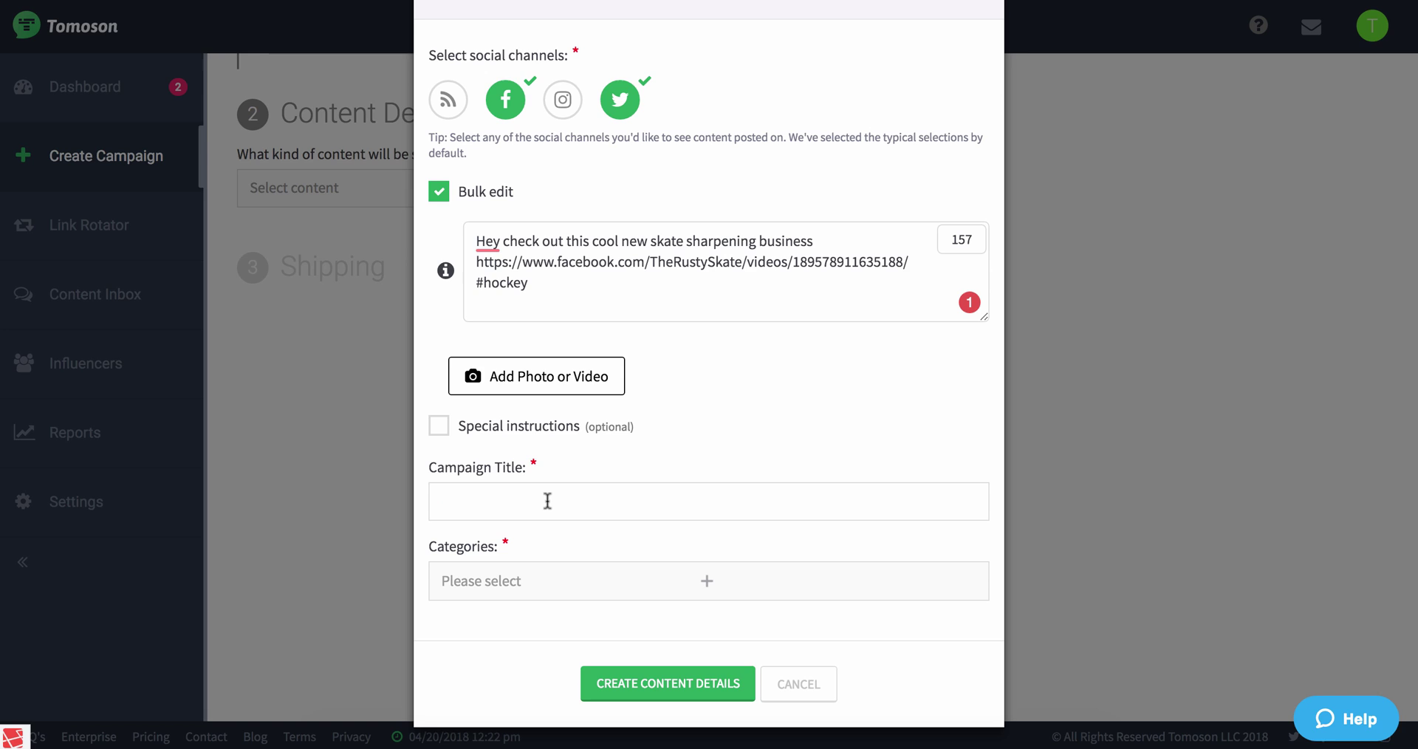
text(Social post about mo)
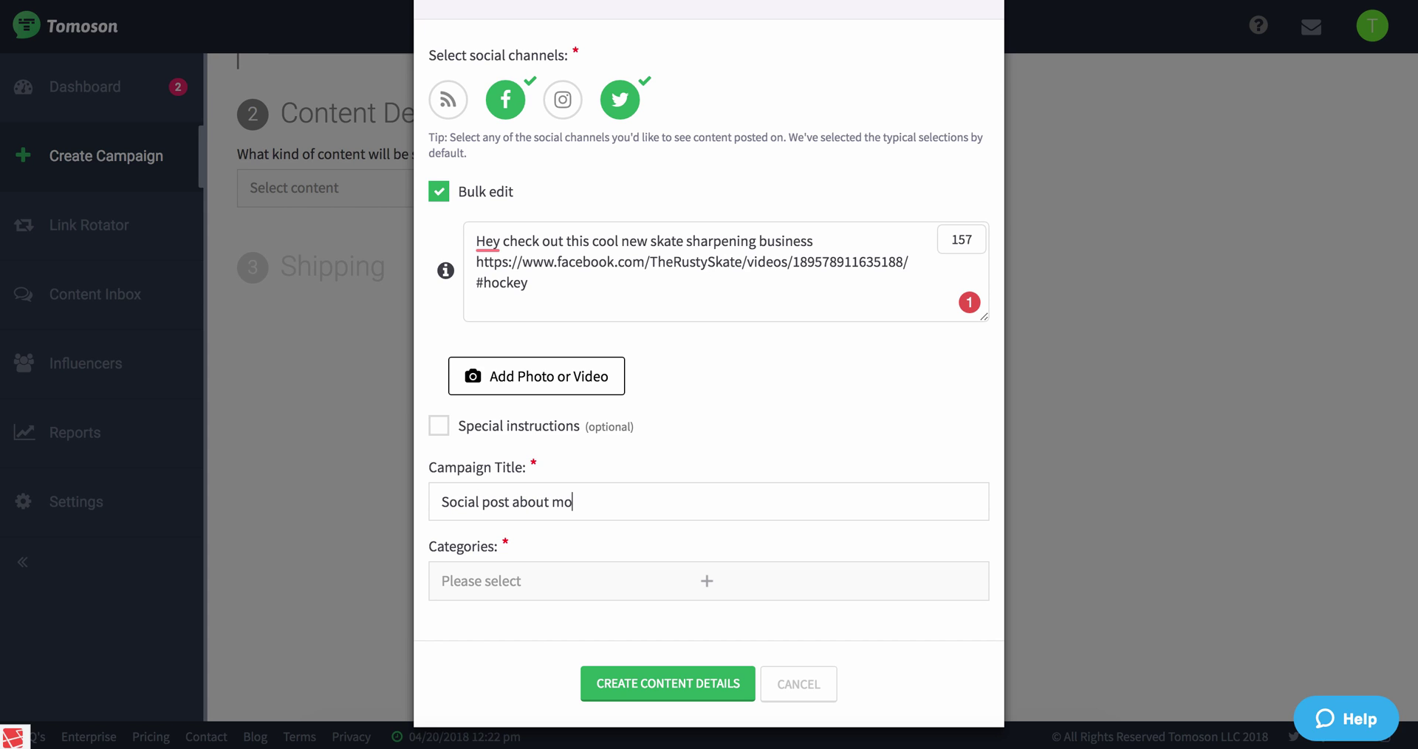
text(bile skate sharpening)
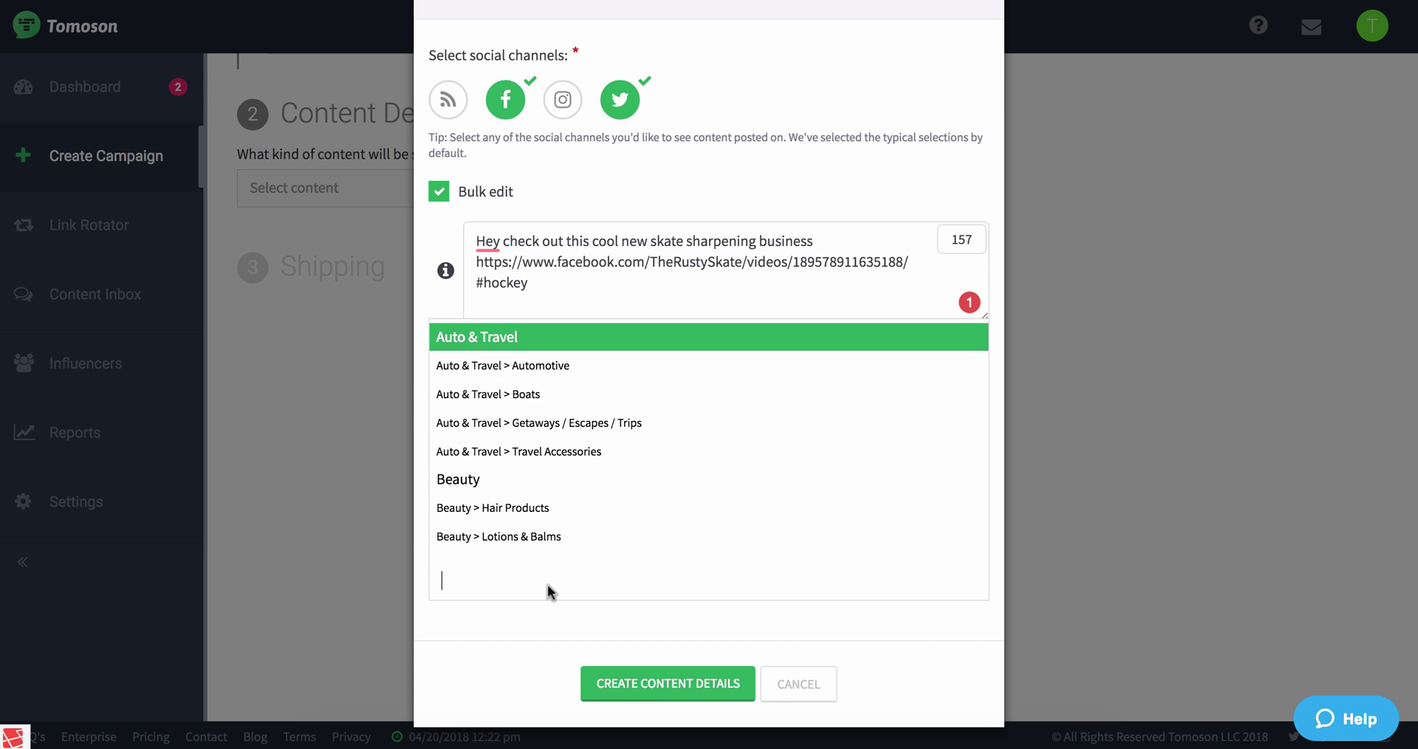
Assign the category Health > Sporting Goods and save the content details
text(spo)
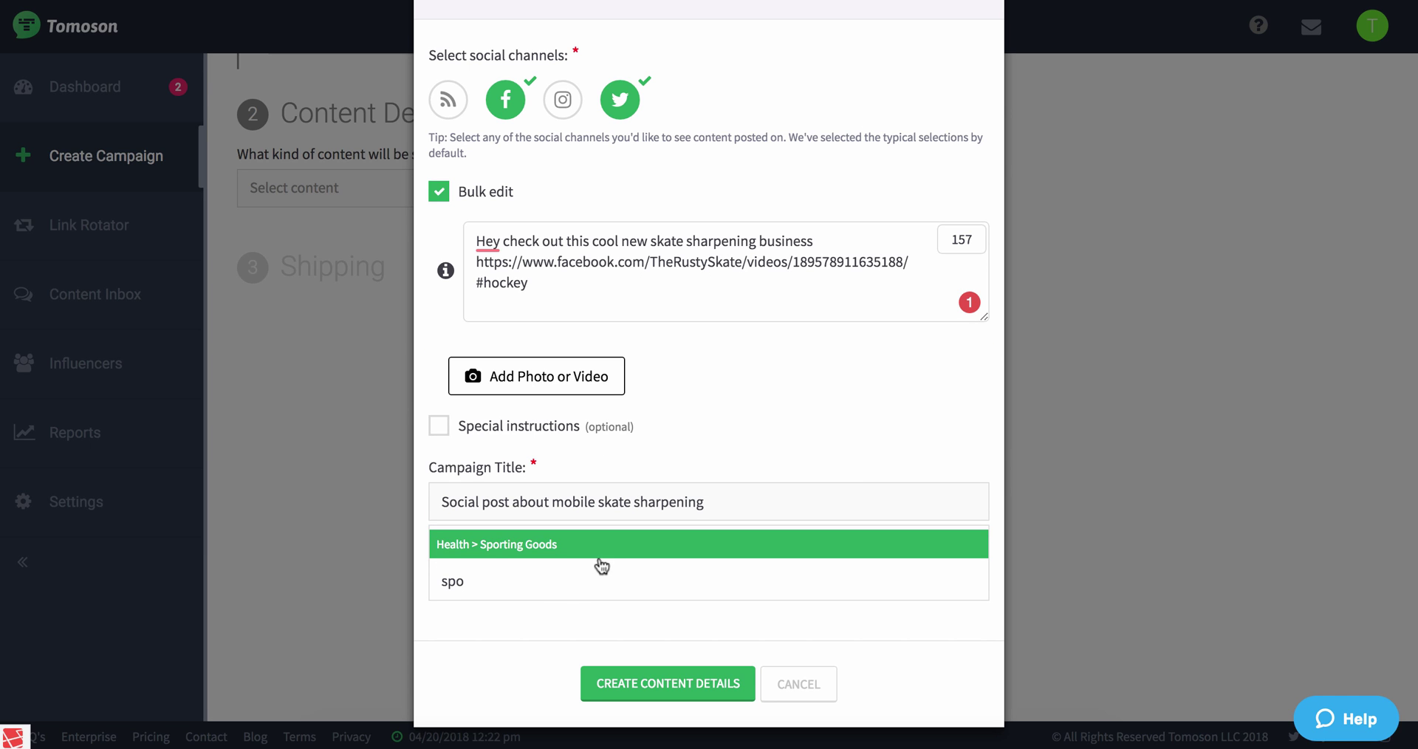
click(585, 554)
click(650, 680)
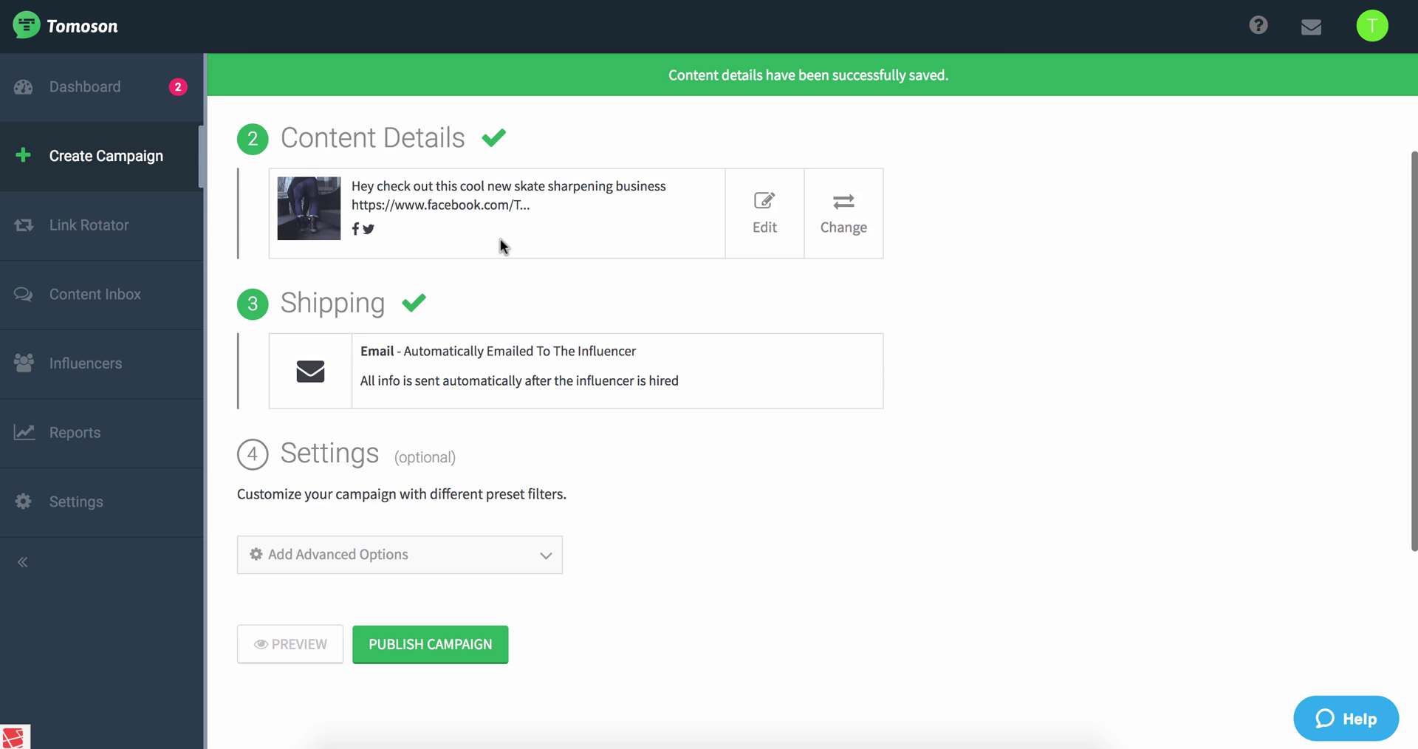
scroll(499, 246, down, 3)
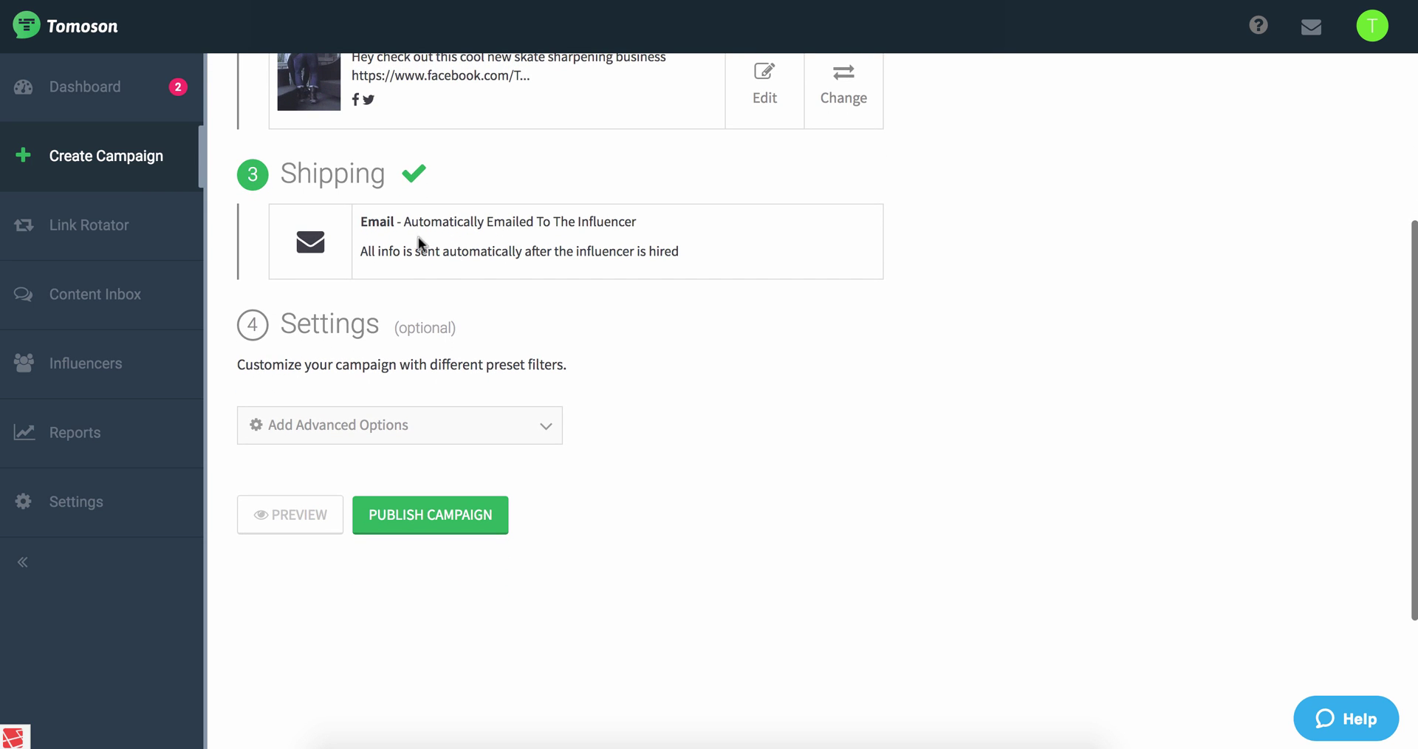
scroll(444, 251, down, 2)
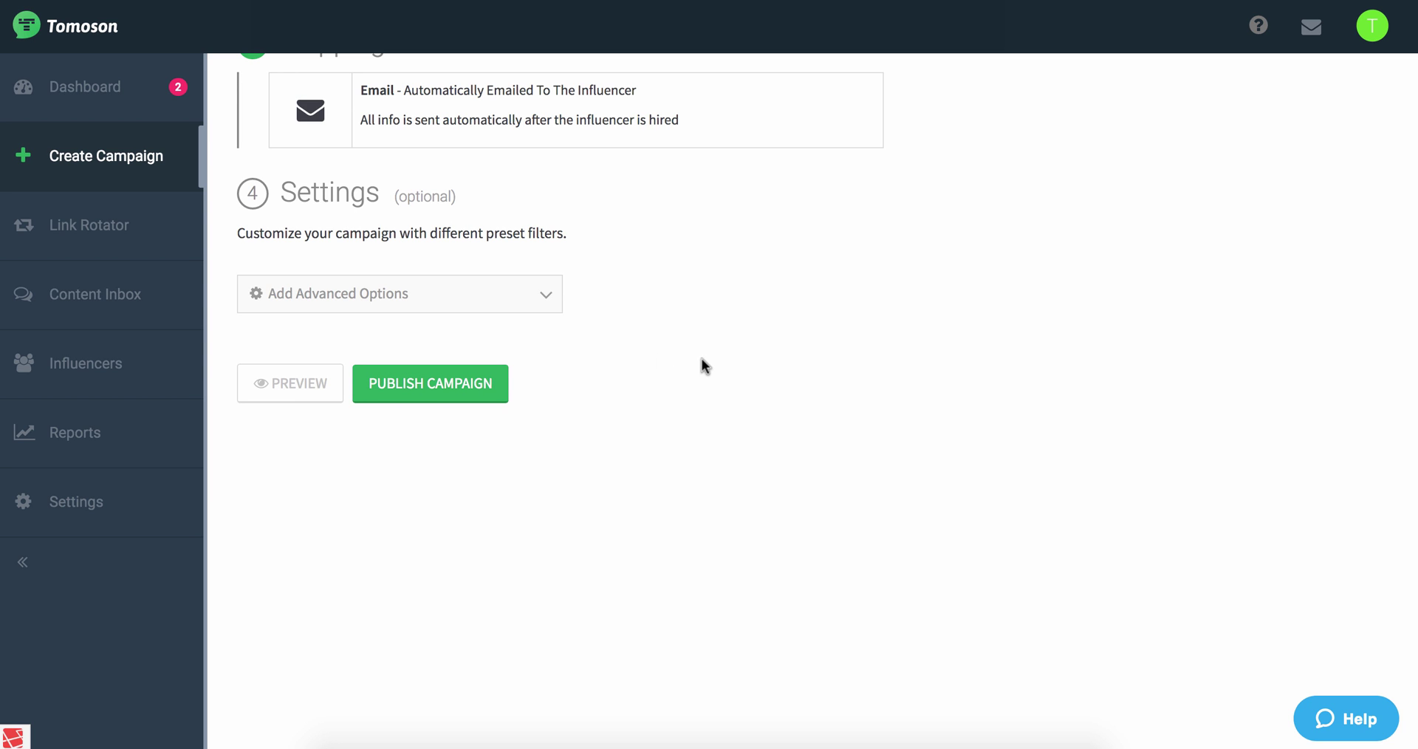
scroll(701, 359, up, 4)
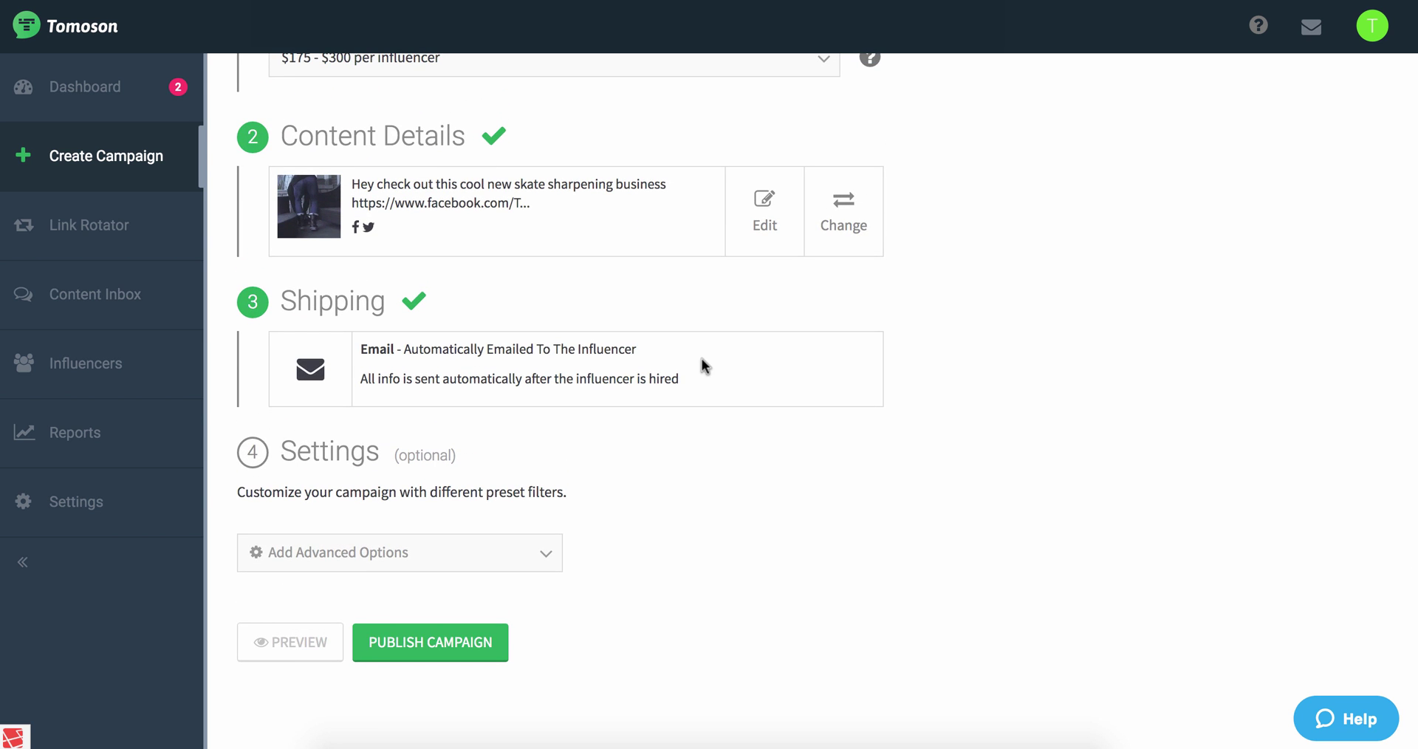